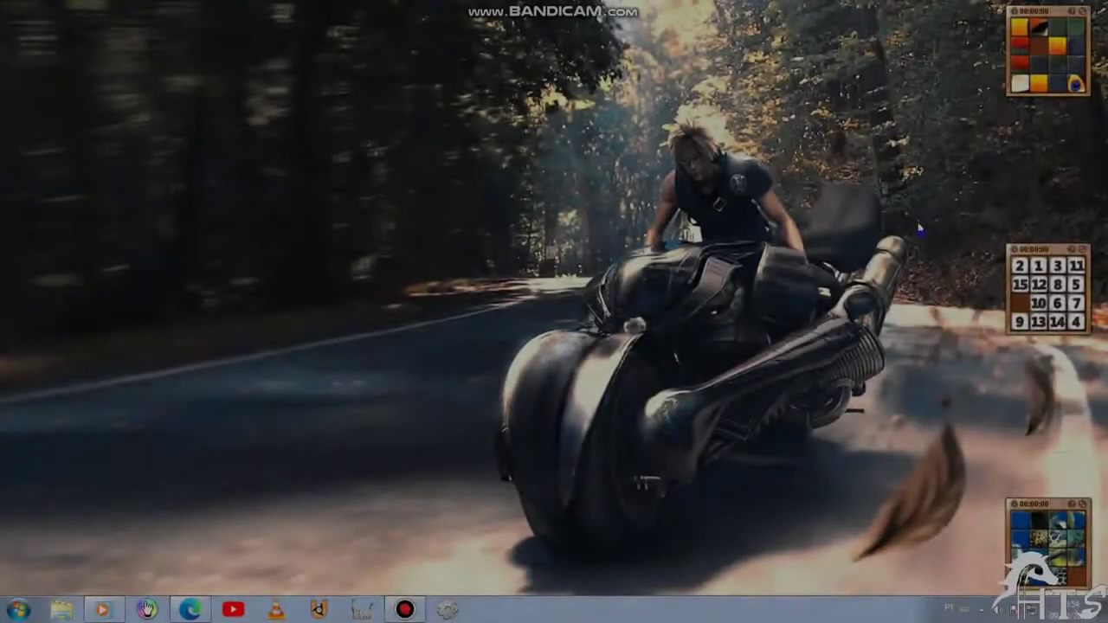
Step: Refresh the desktop twice from its context menu
{"action": "right_click", "coordinate": [920, 228]}
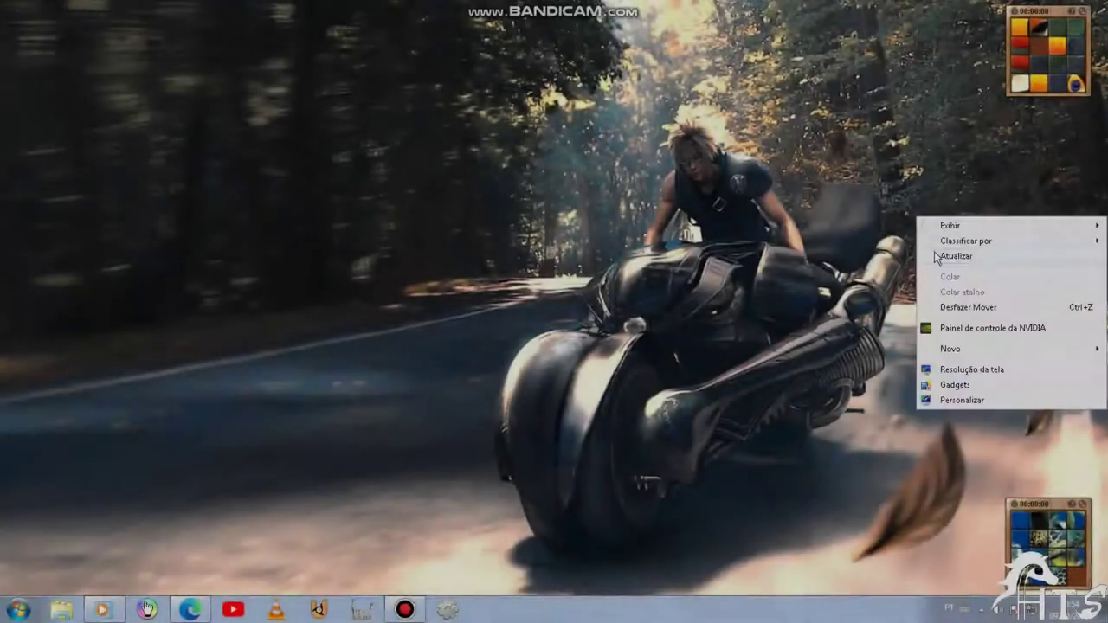
{"action": "left_click", "coordinate": [928, 251]}
{"action": "right_click", "coordinate": [907, 214]}
{"action": "left_click", "coordinate": [932, 252]}
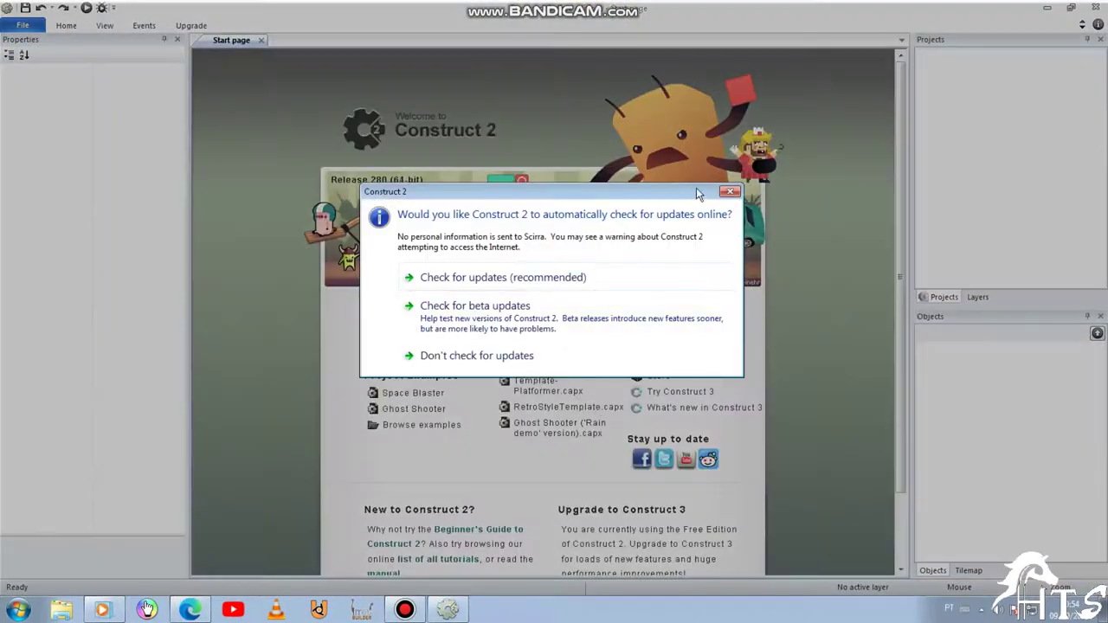
Step: Dismiss the update and Try Construct 3 prompts and create a new empty project
{"action": "left_click", "coordinate": [729, 192]}
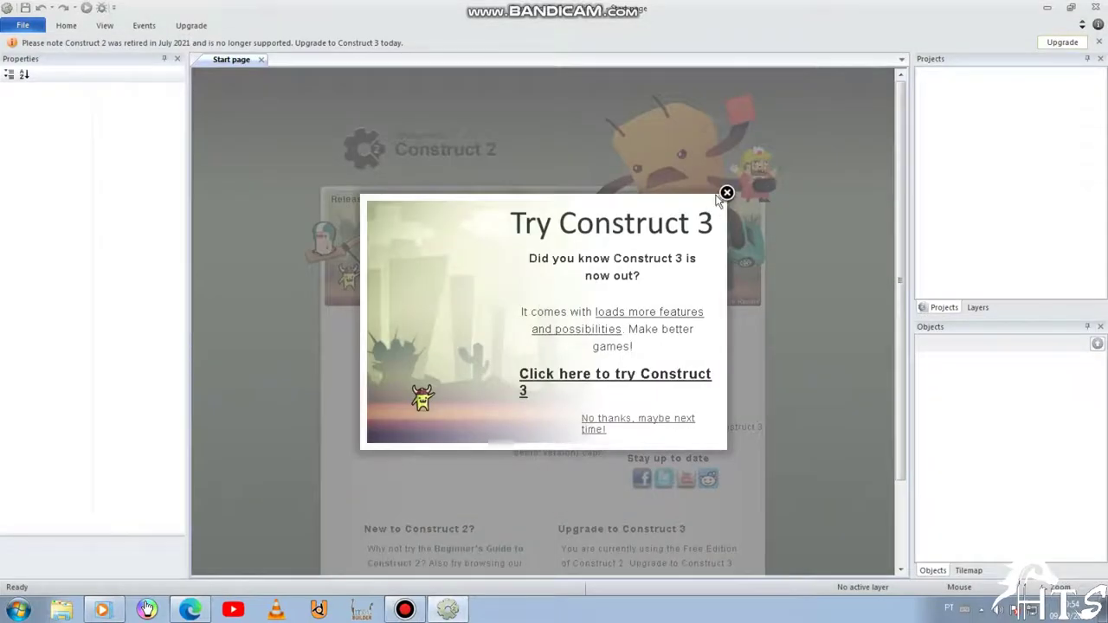
{"action": "left_click", "coordinate": [726, 193]}
{"action": "left_click", "coordinate": [413, 346]}
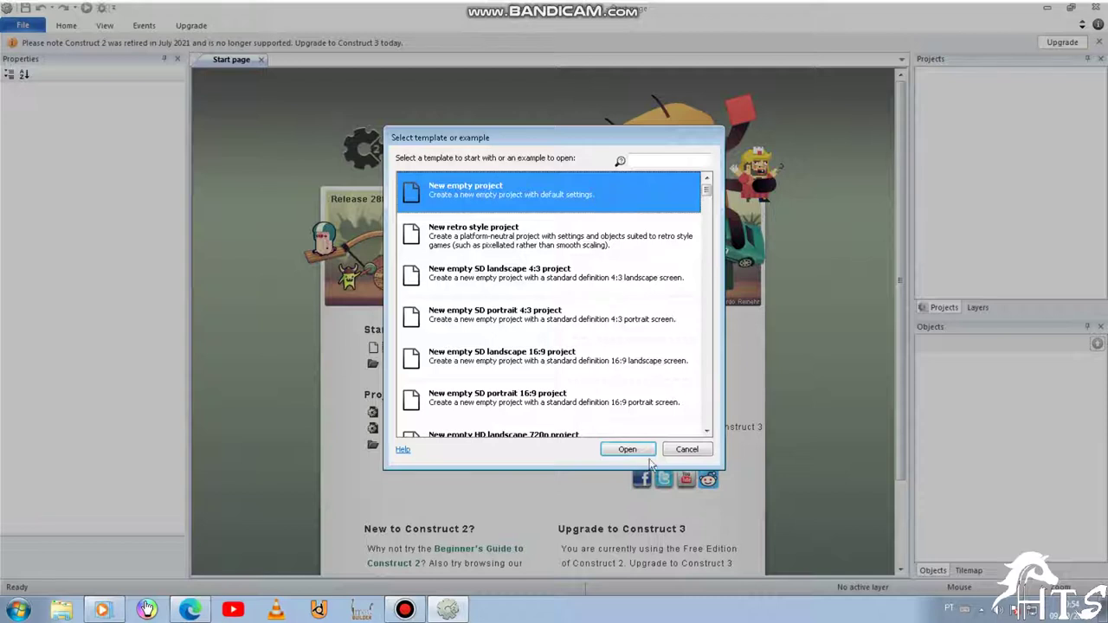
{"action": "left_click", "coordinate": [631, 451]}
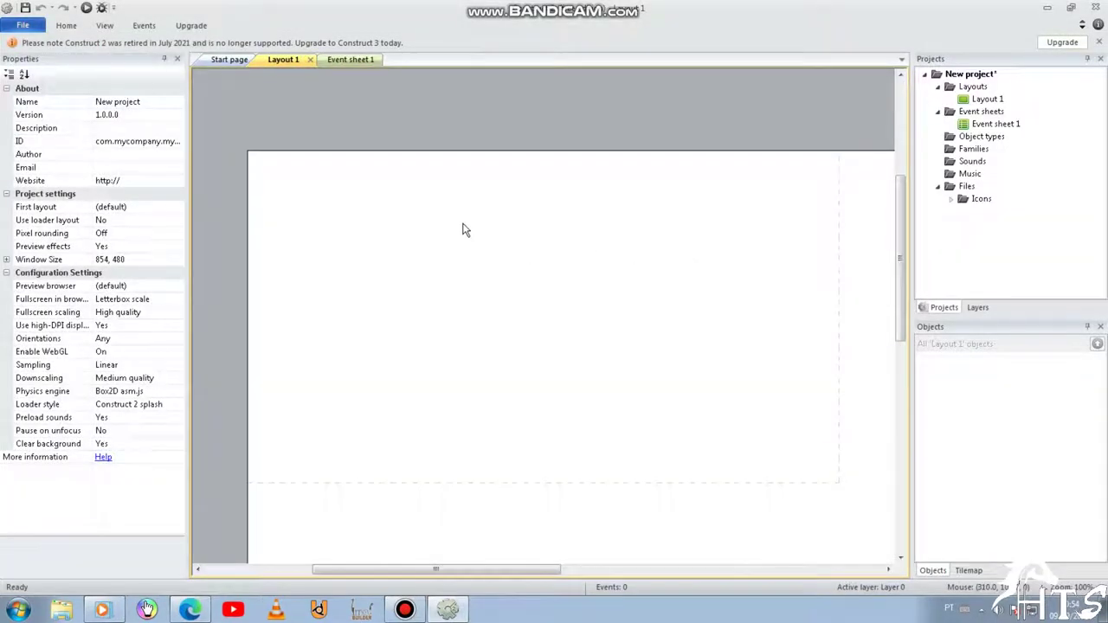
Step: Insert a Tiled Background object and place it on Layout 1
{"action": "right_click", "coordinate": [464, 229]}
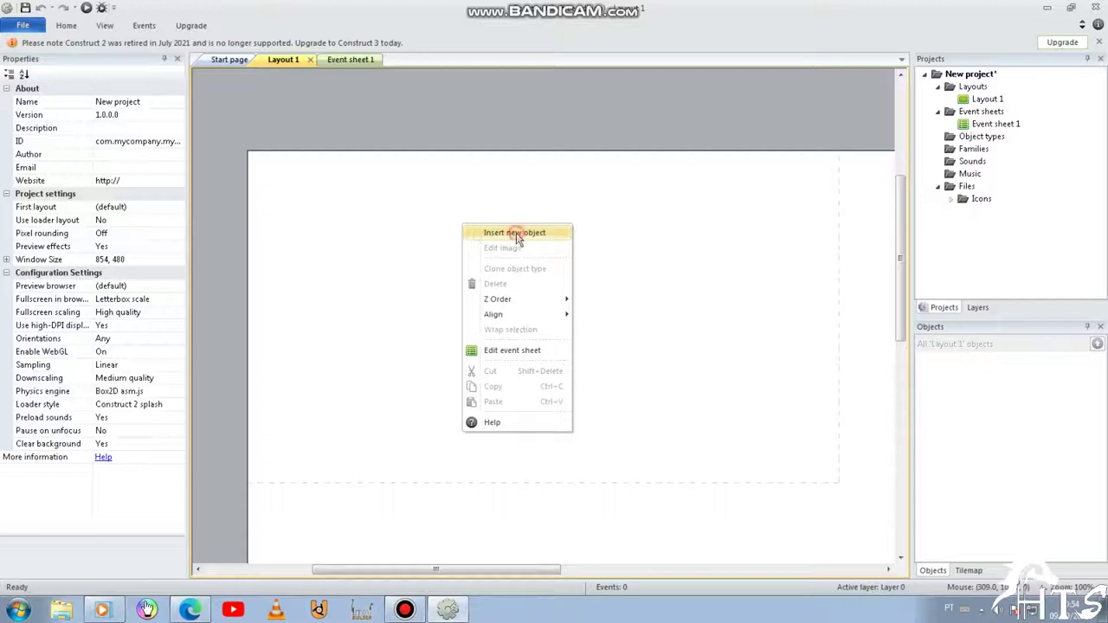
{"action": "left_click", "coordinate": [516, 233]}
{"action": "scroll", "coordinate": [695, 319], "scroll_direction": "down", "scroll_amount": 2}
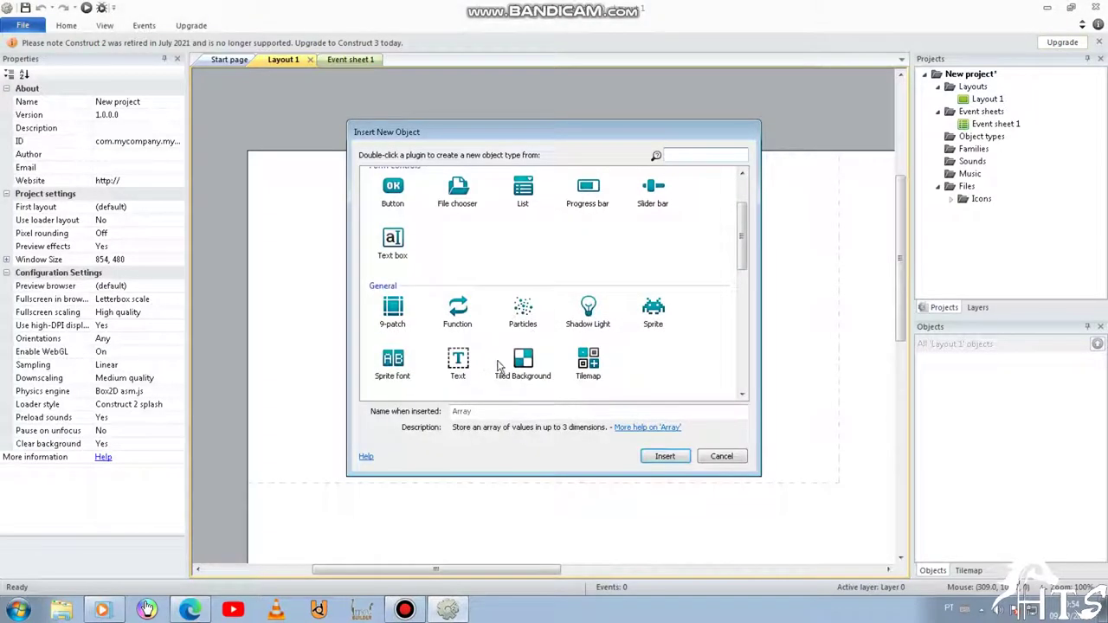
{"action": "left_click", "coordinate": [501, 367]}
{"action": "left_click", "coordinate": [669, 456]}
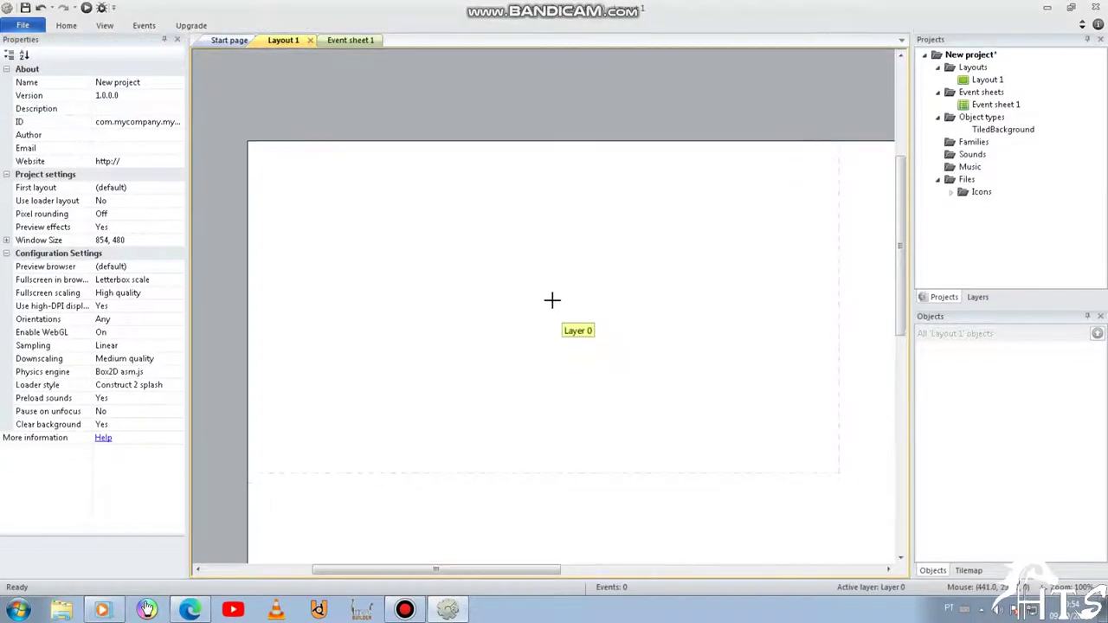
{"action": "left_click", "coordinate": [489, 188]}
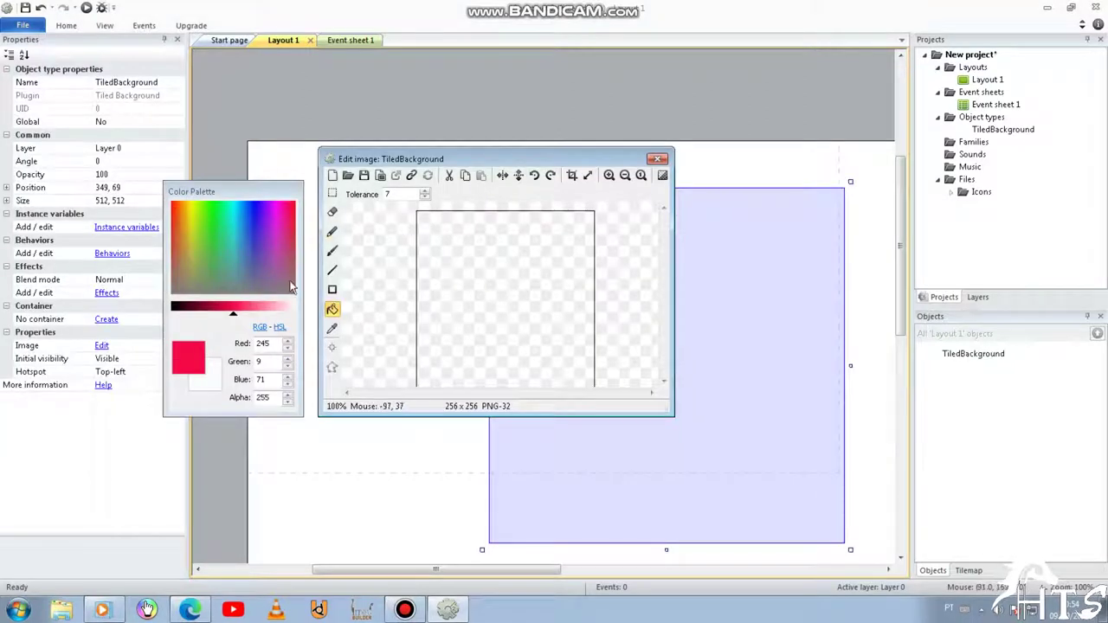
Step: Flood-fill the tiled background's image with dark grey
{"action": "left_click", "coordinate": [333, 251]}
{"action": "left_click_drag", "start_coordinate": [463, 241], "coordinate": [511, 276]}
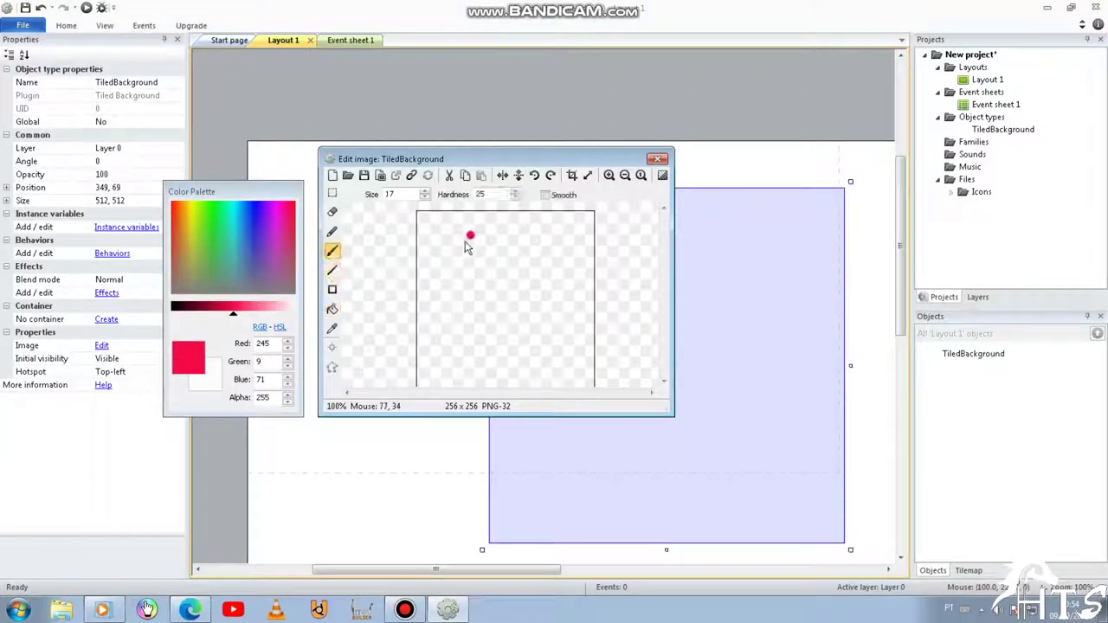
{"action": "key", "text": "ctrl+z"}
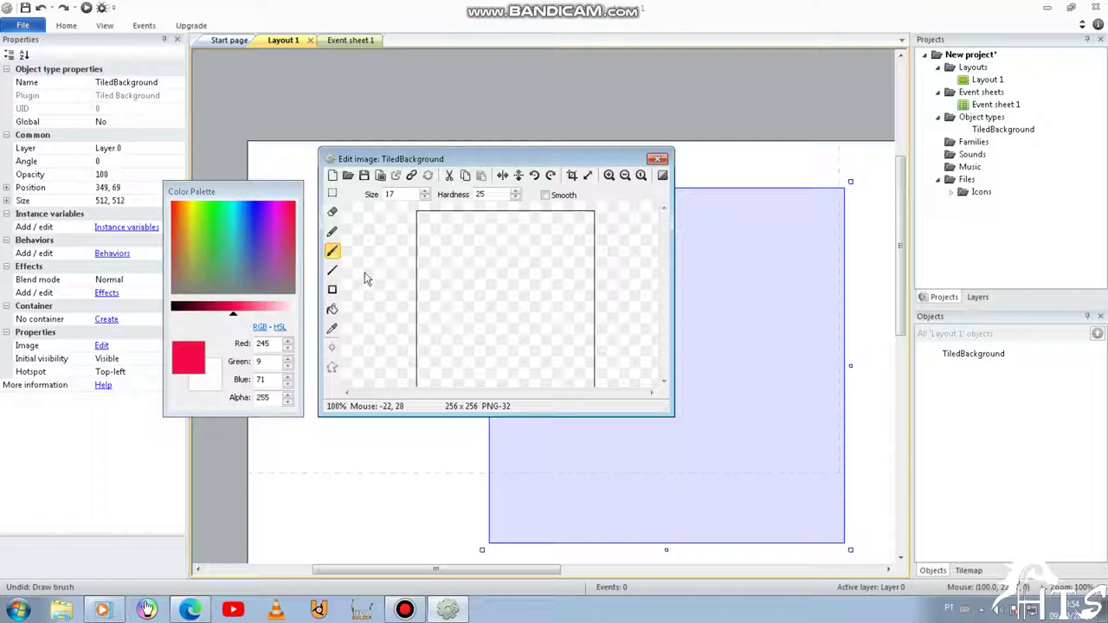
{"action": "left_click", "coordinate": [333, 310]}
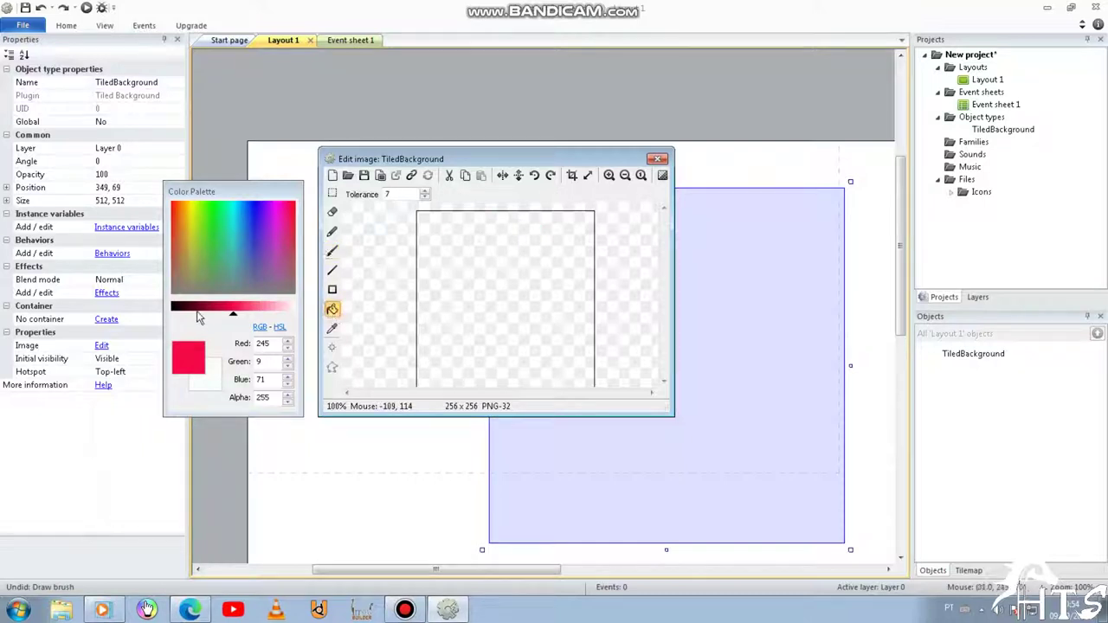
{"action": "left_click", "coordinate": [251, 294]}
{"action": "left_click_drag", "start_coordinate": [215, 314], "coordinate": [204, 314]}
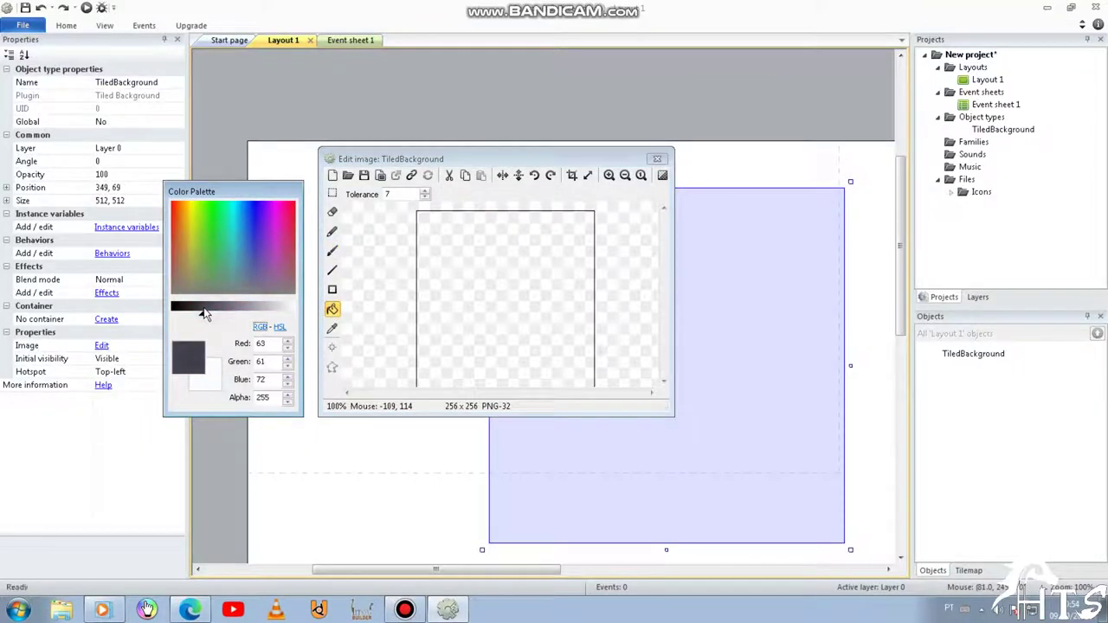
{"action": "left_click", "coordinate": [485, 283]}
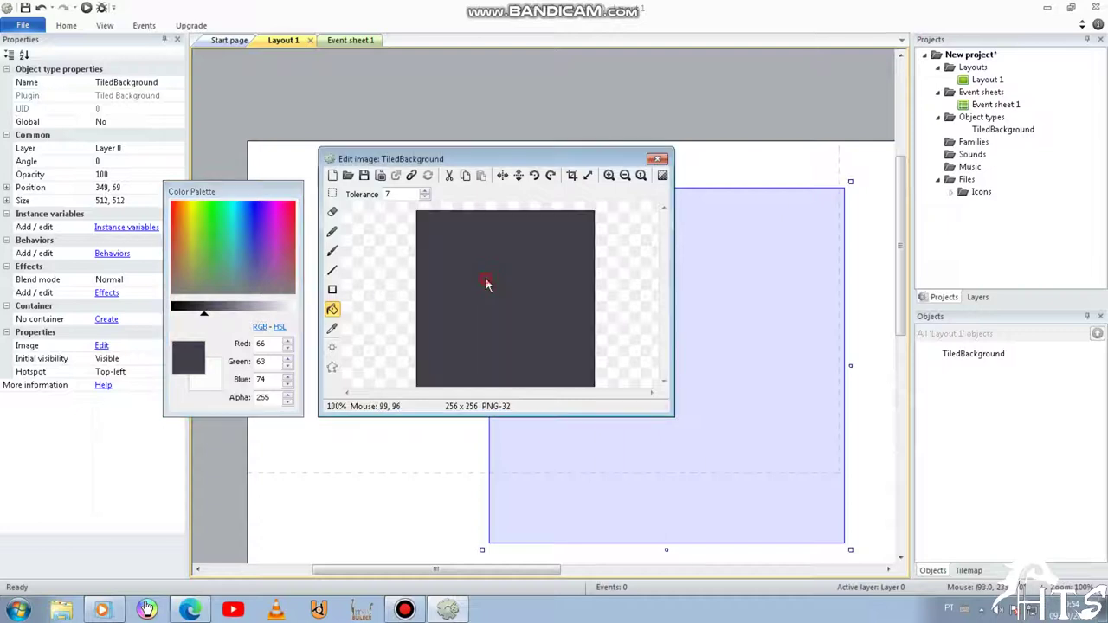
Step: Resize the tile image canvas to 32×32
{"action": "left_click", "coordinate": [588, 175]}
{"action": "type", "text": "32"}
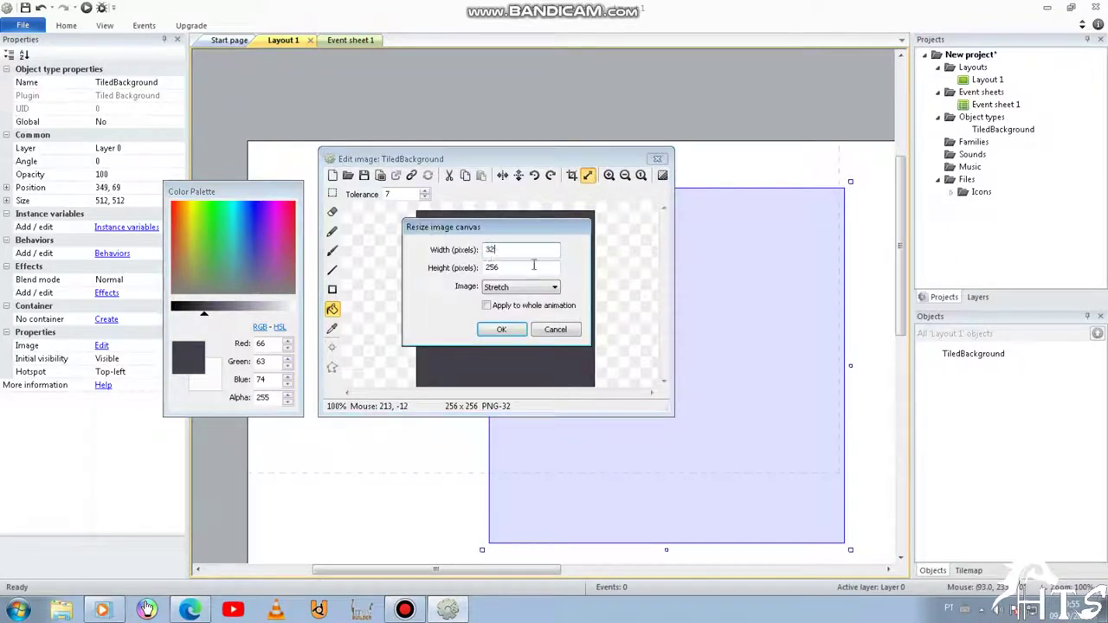
{"action": "double_click", "coordinate": [507, 270]}
{"action": "type", "text": "32"}
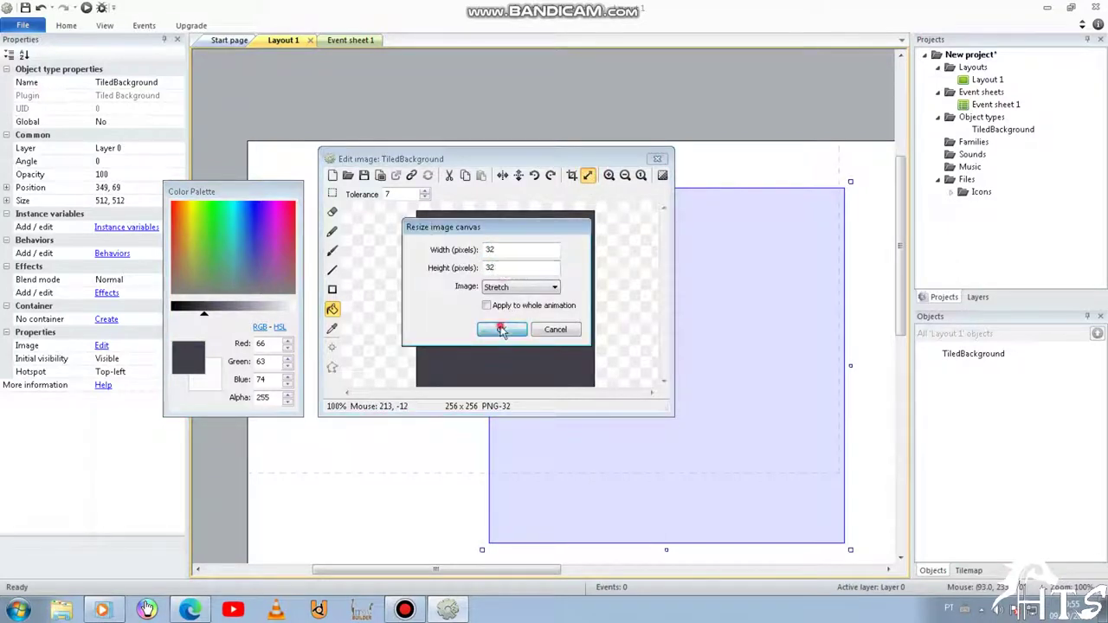
{"action": "left_click", "coordinate": [502, 329]}
Step: Move the tiled background to the layout's top-left corner at 0,0 with grid snapping on
{"action": "left_click", "coordinate": [658, 160]}
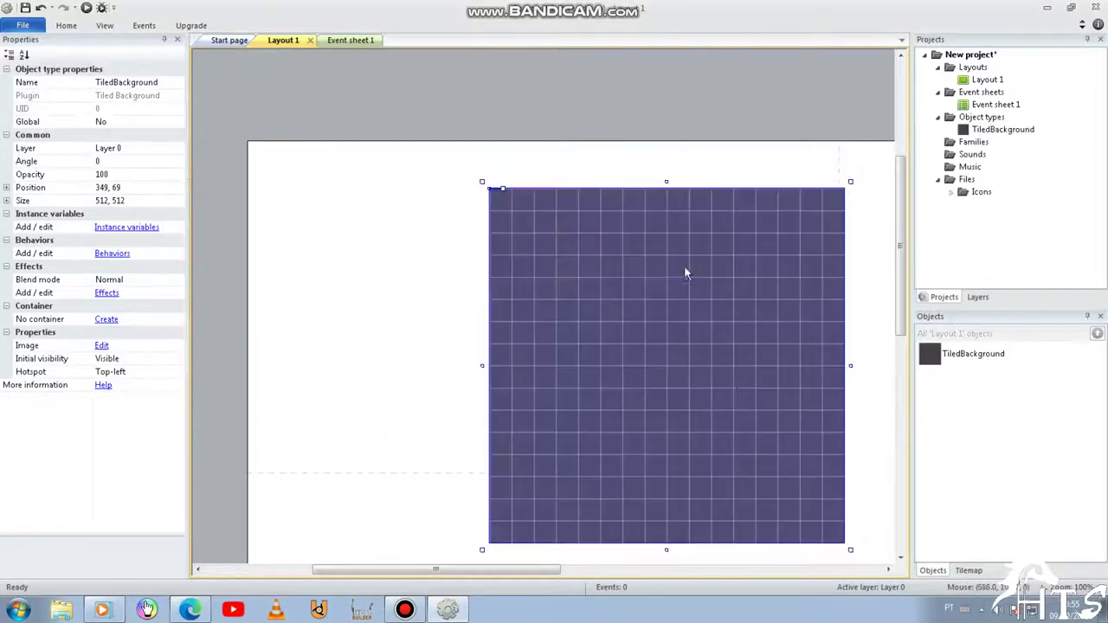
{"action": "left_click_drag", "start_coordinate": [724, 362], "coordinate": [459, 306]}
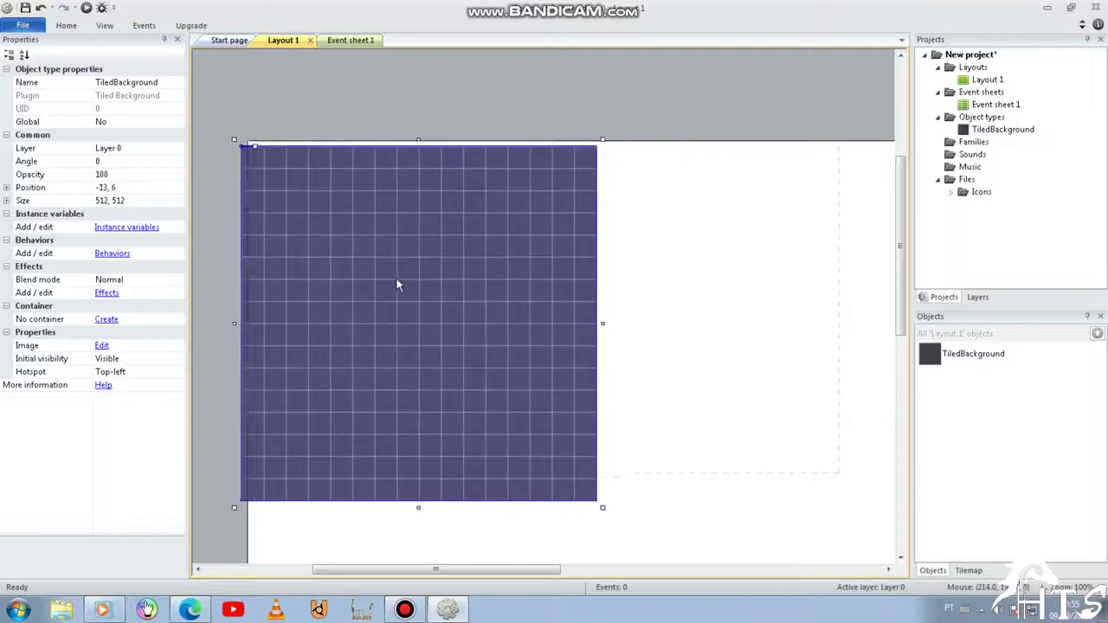
{"action": "left_click_drag", "start_coordinate": [460, 308], "coordinate": [403, 282]}
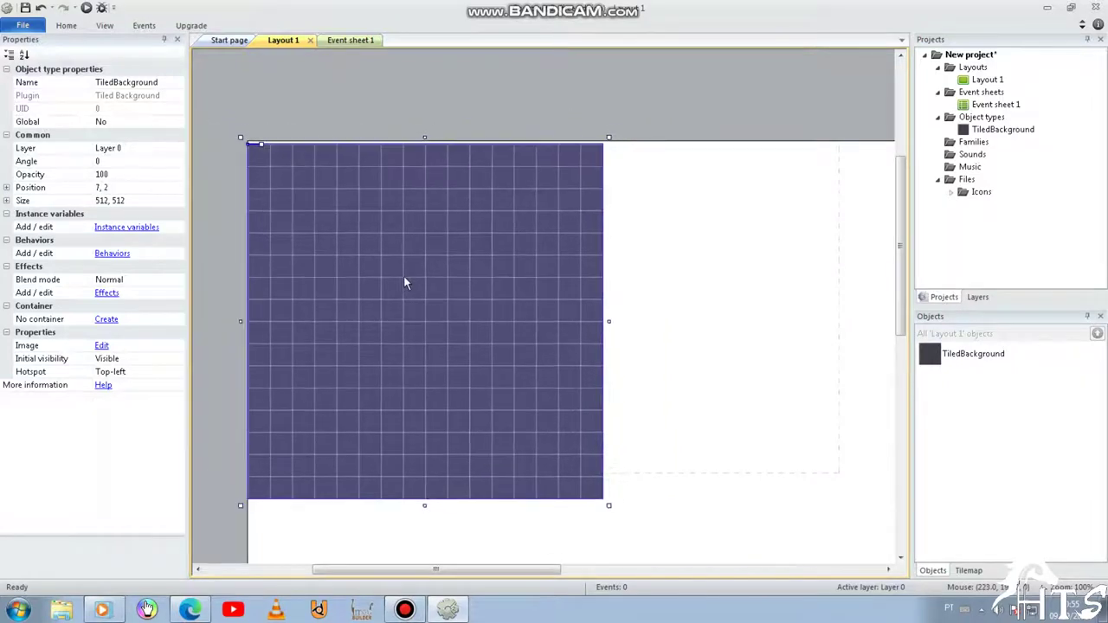
{"action": "left_click_drag", "start_coordinate": [403, 275], "coordinate": [390, 223]}
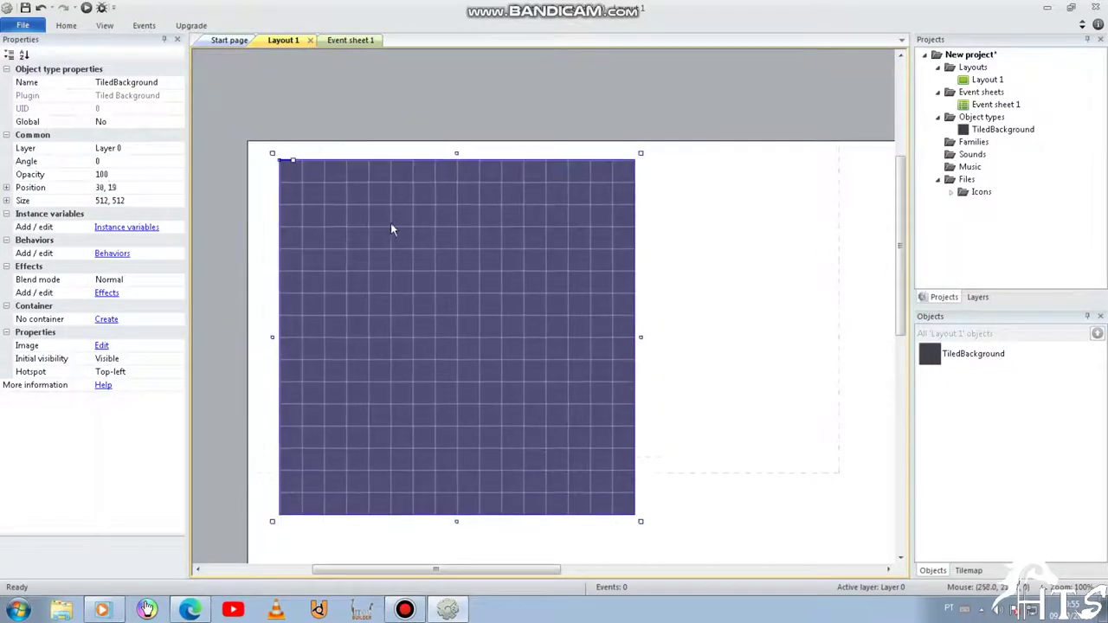
{"action": "left_click", "coordinate": [105, 26]}
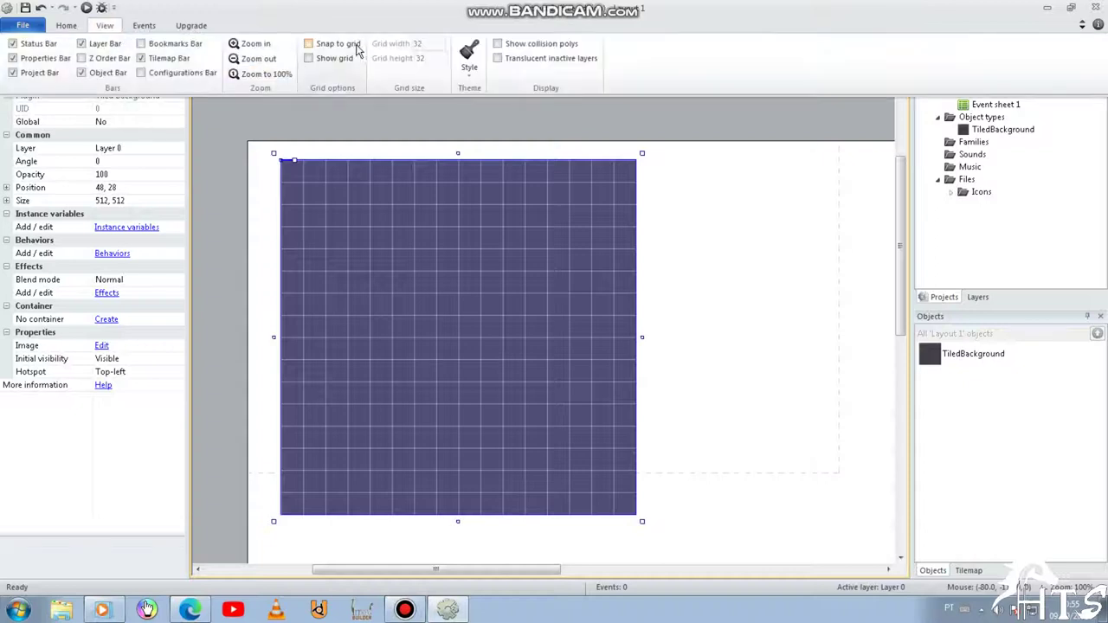
{"action": "left_click", "coordinate": [344, 73]}
{"action": "left_click_drag", "start_coordinate": [503, 314], "coordinate": [464, 303]}
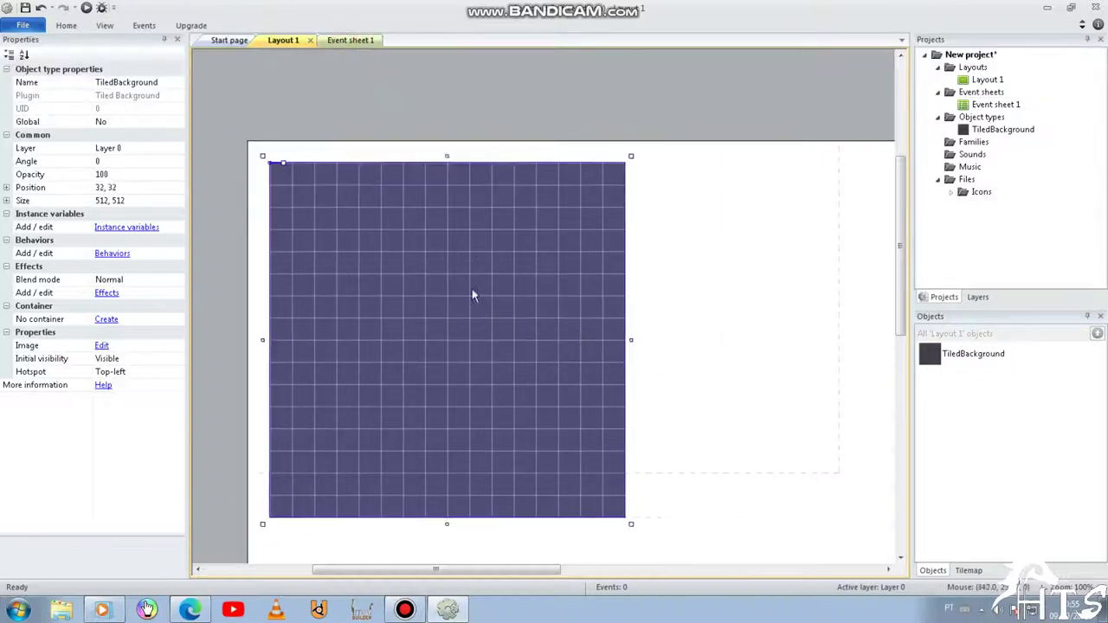
{"action": "left_click", "coordinate": [663, 272]}
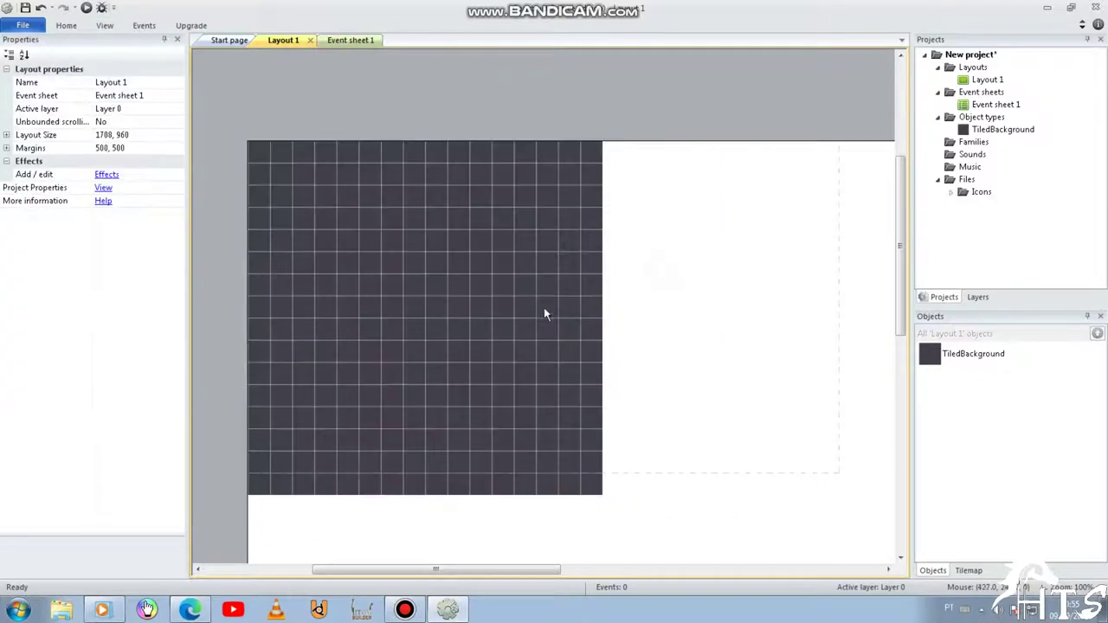
Step: Resize the tiled background to 544×480
{"action": "scroll", "coordinate": [544, 312], "scroll_direction": "down", "scroll_amount": 1}
{"action": "scroll", "coordinate": [544, 321], "scroll_direction": "down", "scroll_amount": 2}
{"action": "scroll", "coordinate": [545, 325], "scroll_direction": "down", "scroll_amount": 2, "text": "ctrl"}
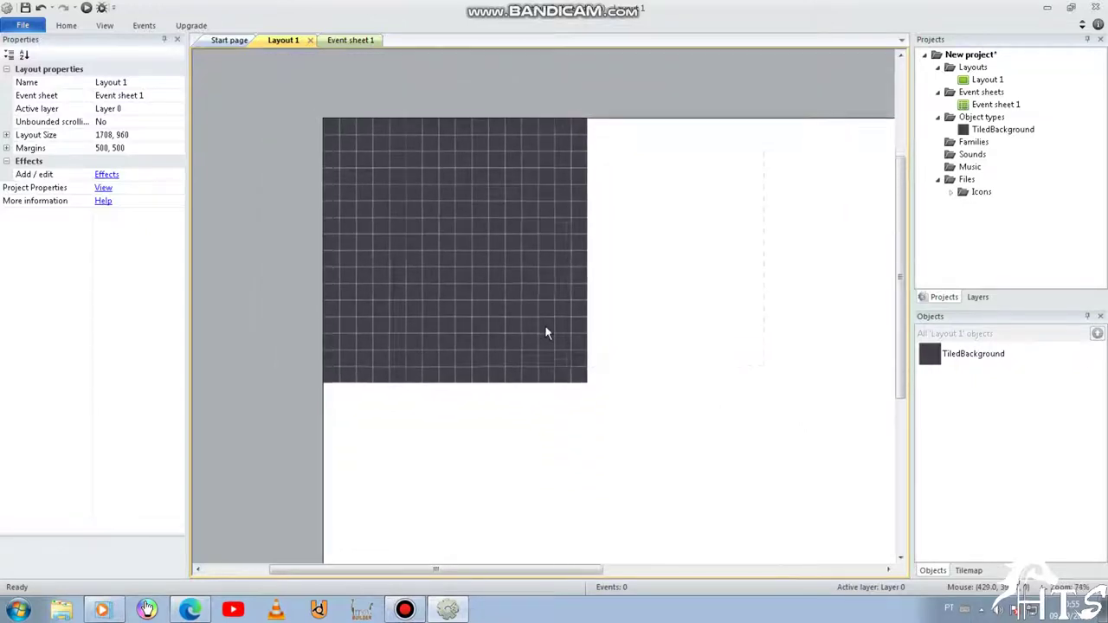
{"action": "scroll", "coordinate": [545, 325], "scroll_direction": "down", "scroll_amount": 2, "text": "ctrl"}
{"action": "scroll", "coordinate": [561, 341], "scroll_direction": "up", "scroll_amount": 1, "text": "ctrl"}
{"action": "scroll", "coordinate": [514, 319], "scroll_direction": "up", "scroll_amount": 1, "text": "ctrl"}
{"action": "scroll", "coordinate": [523, 330], "scroll_direction": "up", "scroll_amount": 2, "text": "ctrl"}
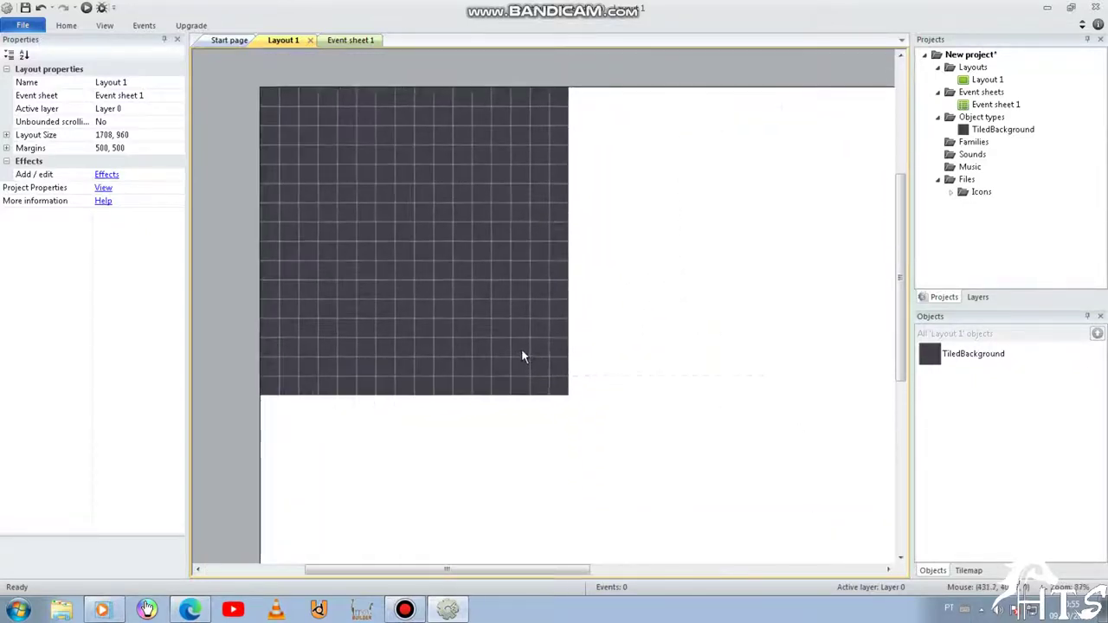
{"action": "left_click", "coordinate": [521, 348]}
{"action": "left_click_drag", "start_coordinate": [578, 407], "coordinate": [788, 382]}
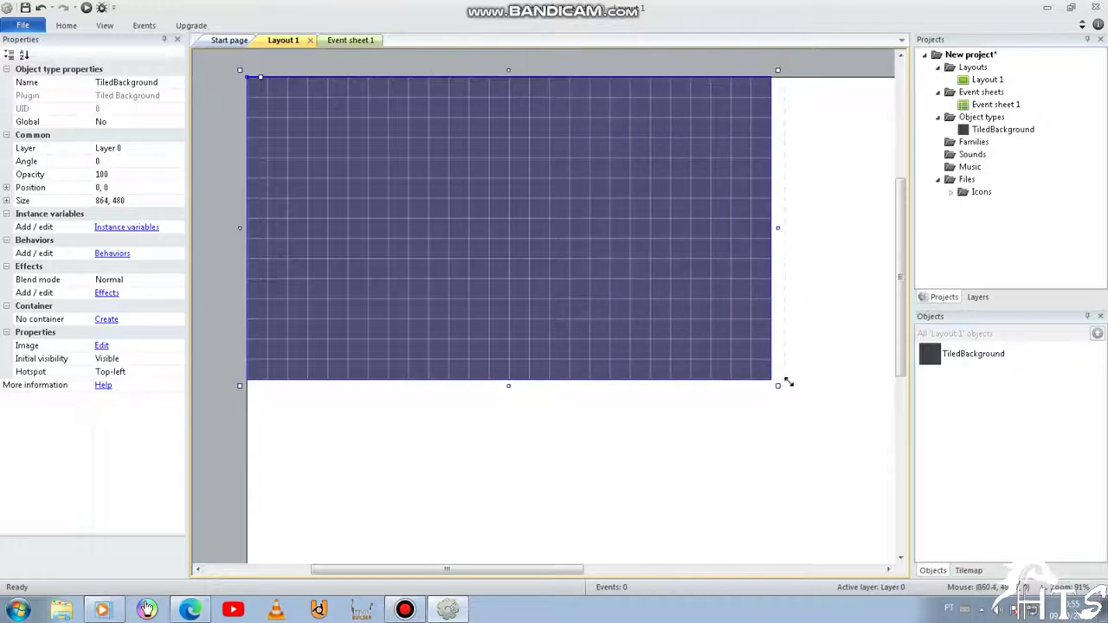
{"action": "scroll", "coordinate": [774, 346], "scroll_direction": "up", "scroll_amount": 1}
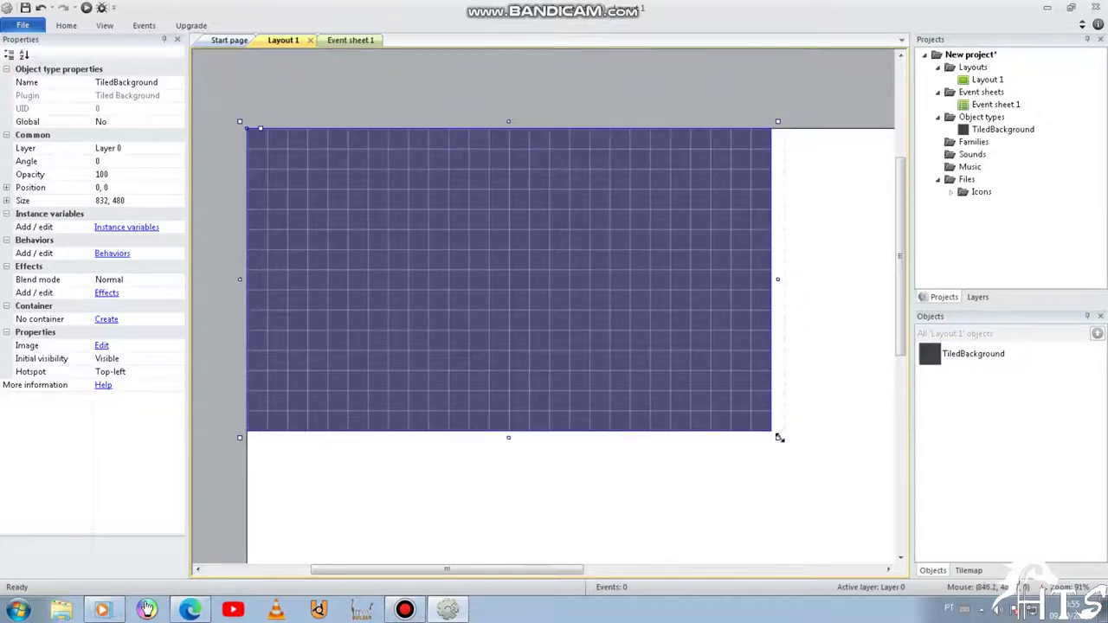
{"action": "left_click_drag", "start_coordinate": [779, 437], "coordinate": [597, 438]}
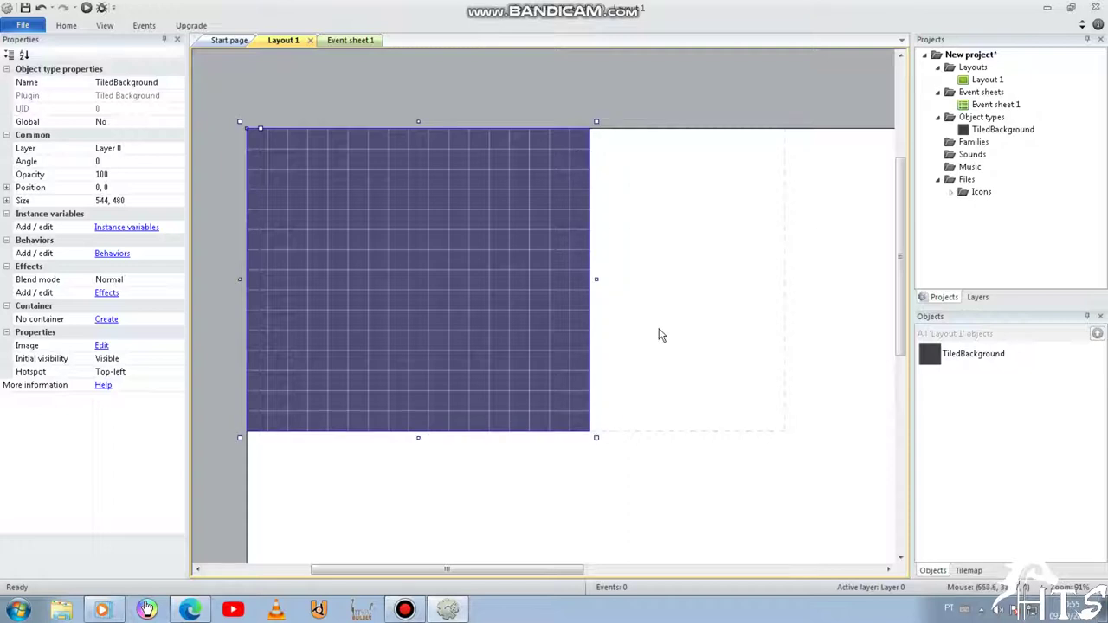
{"action": "left_click", "coordinate": [658, 335]}
Step: Insert a new Sprite object and place it on the layout
{"action": "right_click", "coordinate": [637, 214]}
{"action": "left_click", "coordinate": [665, 217]}
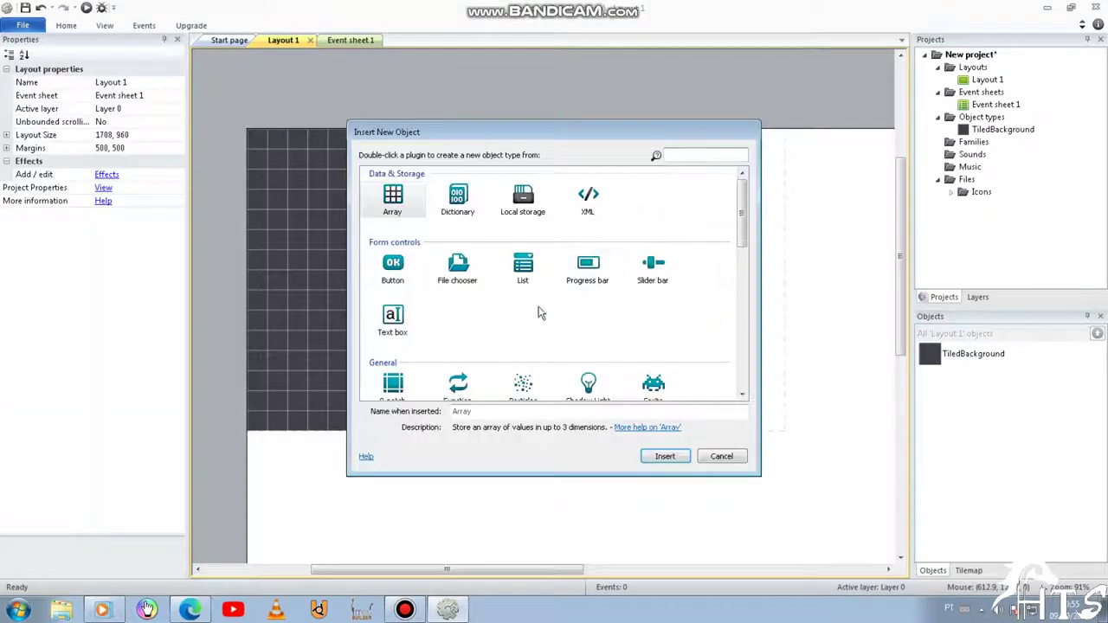
{"action": "scroll", "coordinate": [537, 312], "scroll_direction": "down", "scroll_amount": 1}
{"action": "left_click", "coordinate": [656, 318]}
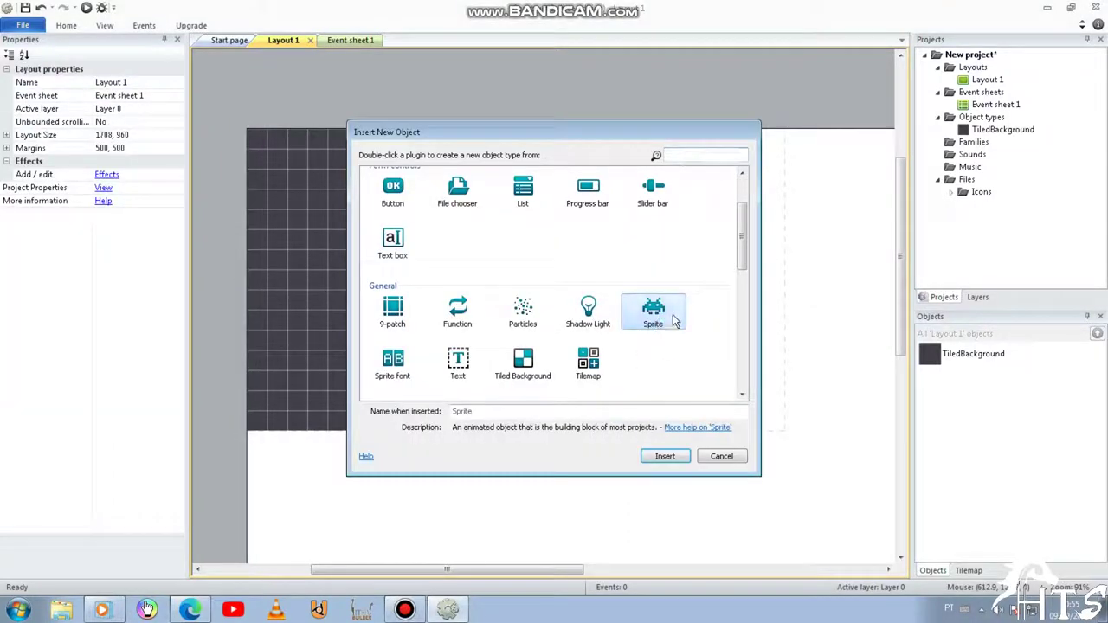
{"action": "left_click", "coordinate": [665, 456]}
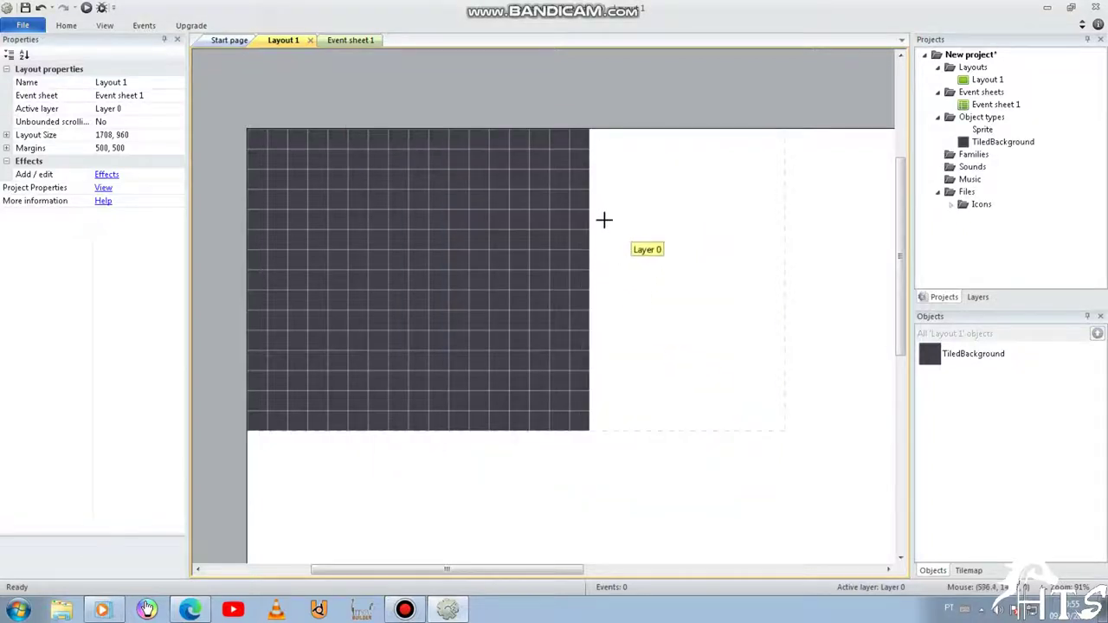
{"action": "left_click", "coordinate": [621, 218]}
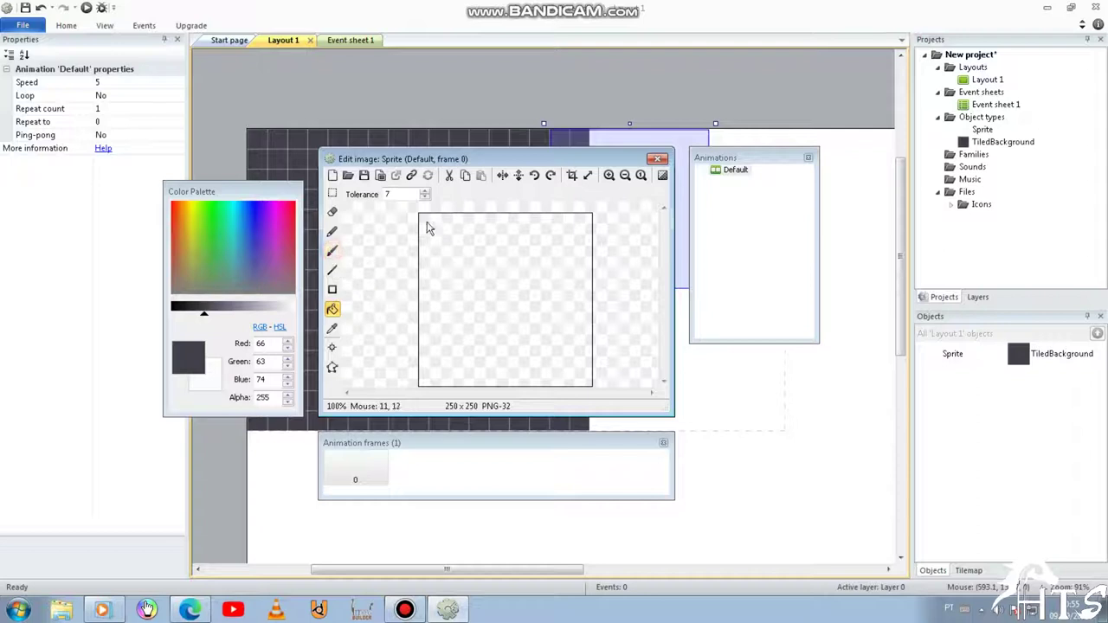
Step: Choose a bright blue drawing colour for the sprite image
{"action": "left_click", "coordinate": [445, 243]}
{"action": "key", "text": "ctrl+z"}
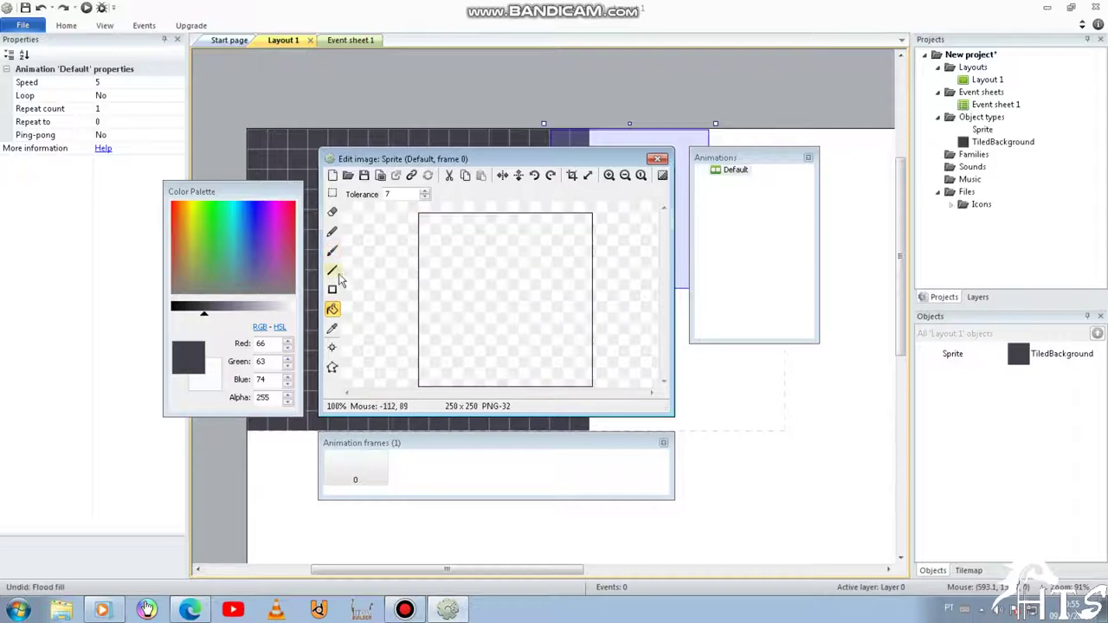
{"action": "left_click", "coordinate": [332, 250]}
{"action": "left_click_drag", "start_coordinate": [421, 220], "coordinate": [577, 309]}
{"action": "key", "text": "ctrl+z"}
{"action": "left_click_drag", "start_coordinate": [241, 214], "coordinate": [242, 212]}
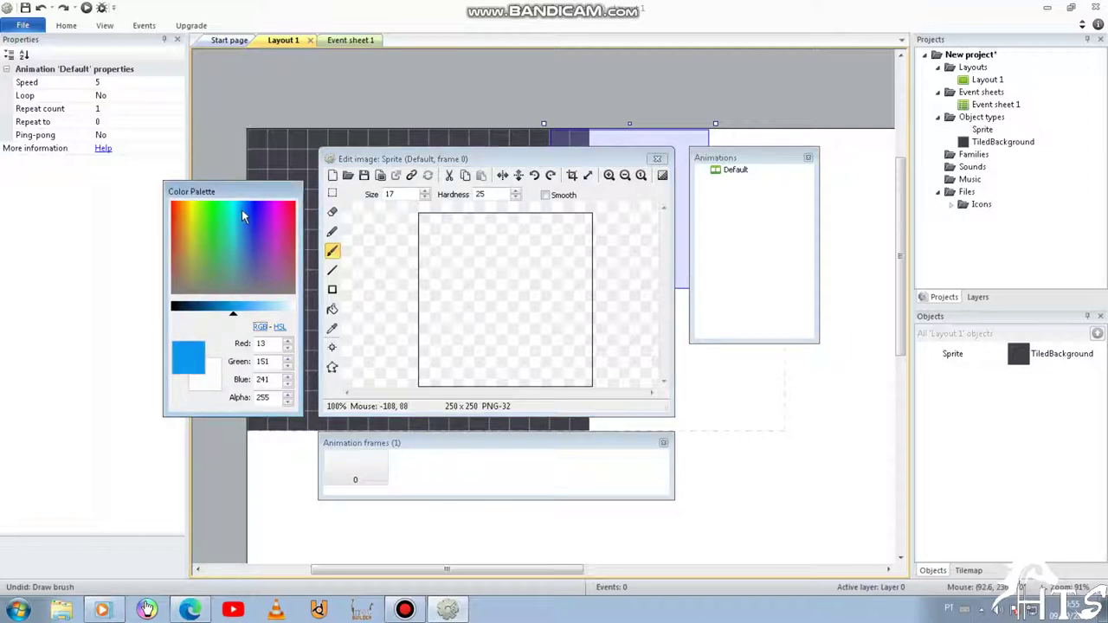
Step: Draw a solid blue right-pointing triangle and shrink the sprite to 32×32 at 64,64
{"action": "left_click", "coordinate": [333, 270]}
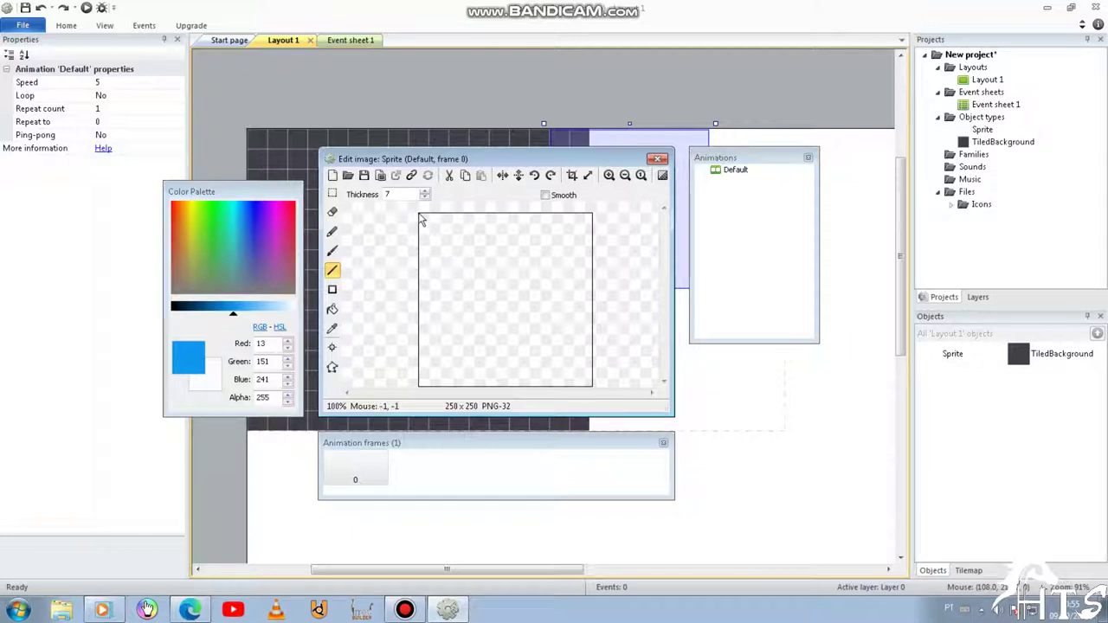
{"action": "mouse_move", "coordinate": [420, 217]}
{"action": "left_mouse_down"}
{"action": "mouse_move", "coordinate": [594, 305]}
{"action": "mouse_move", "coordinate": [594, 296]}
{"action": "left_mouse_up"}
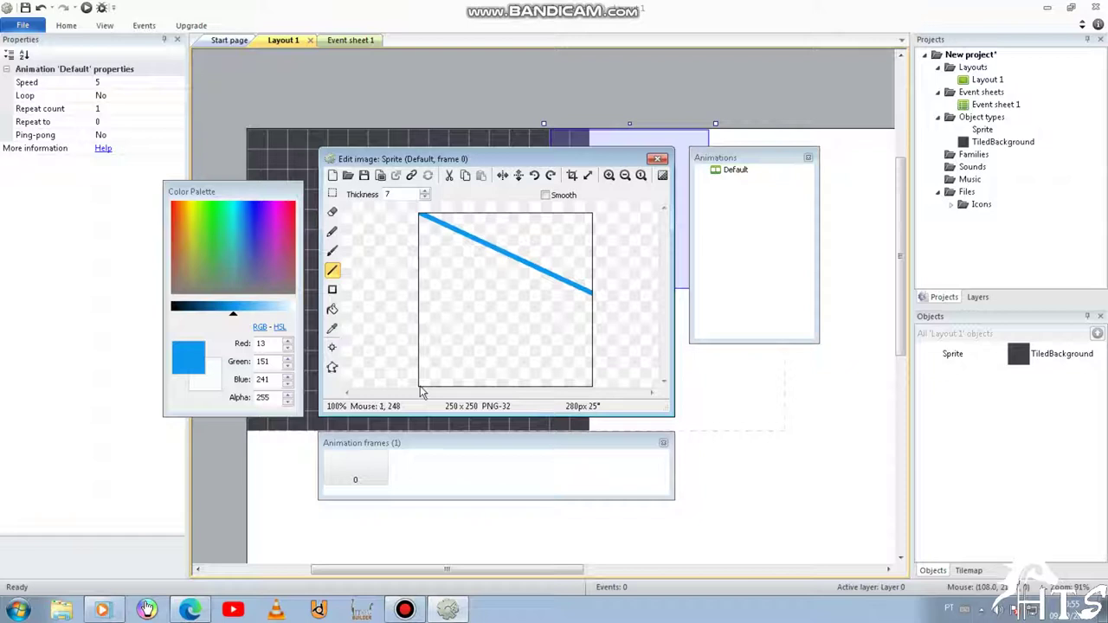
{"action": "left_click_drag", "start_coordinate": [421, 388], "coordinate": [594, 300]}
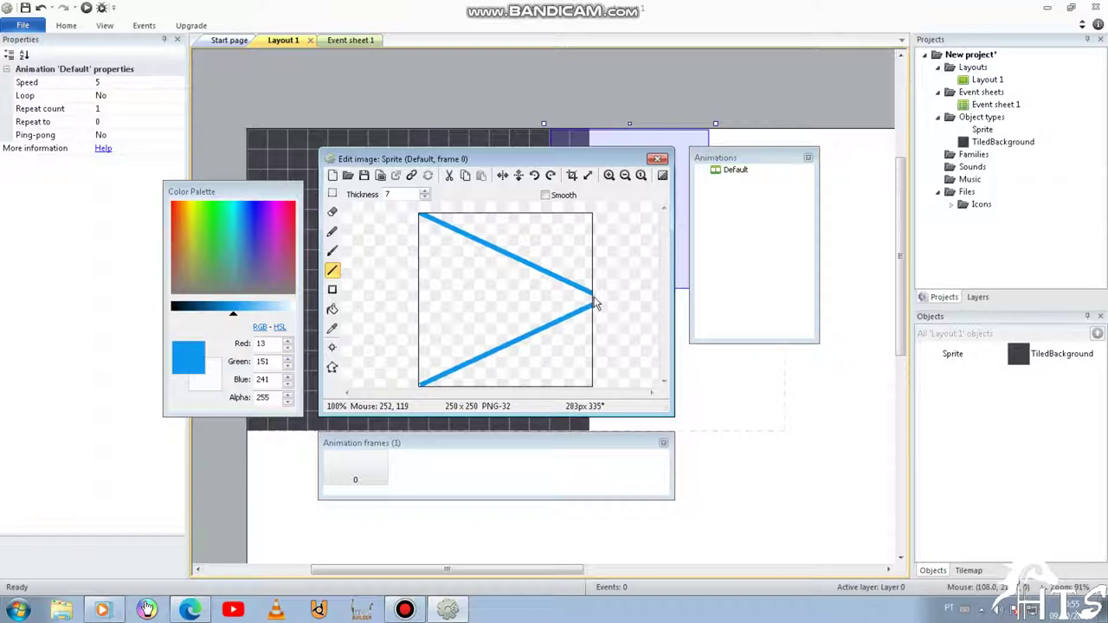
{"action": "left_click", "coordinate": [334, 309]}
{"action": "left_click", "coordinate": [468, 307]}
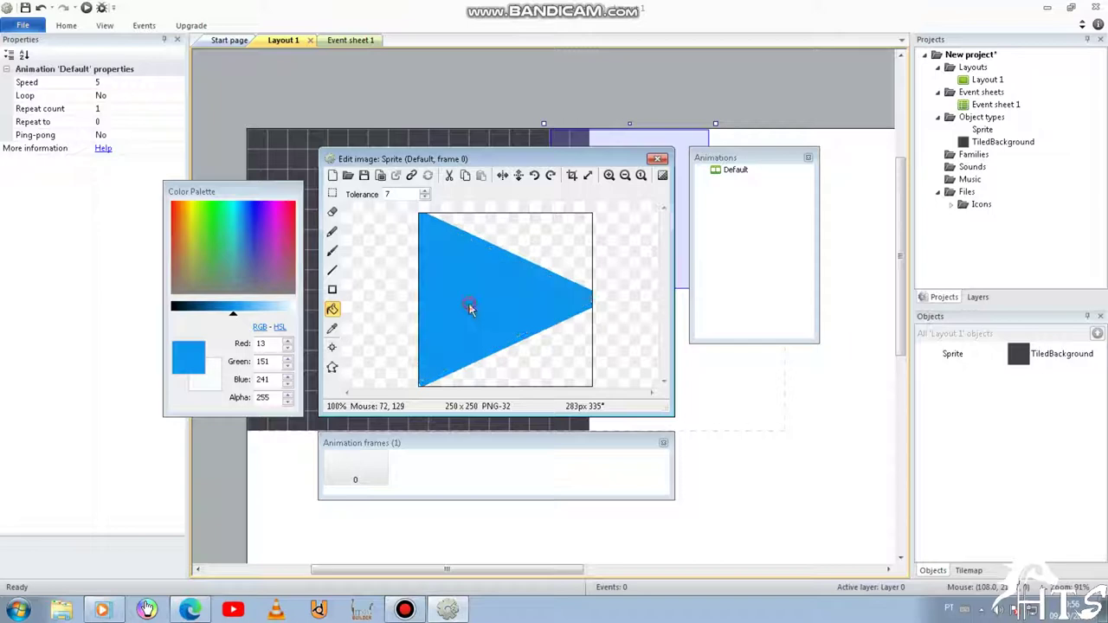
{"action": "left_click", "coordinate": [656, 161]}
{"action": "mouse_move", "coordinate": [715, 297]}
{"action": "left_mouse_down"}
{"action": "mouse_move", "coordinate": [576, 162]}
{"action": "mouse_move", "coordinate": [288, 179]}
{"action": "left_mouse_up"}
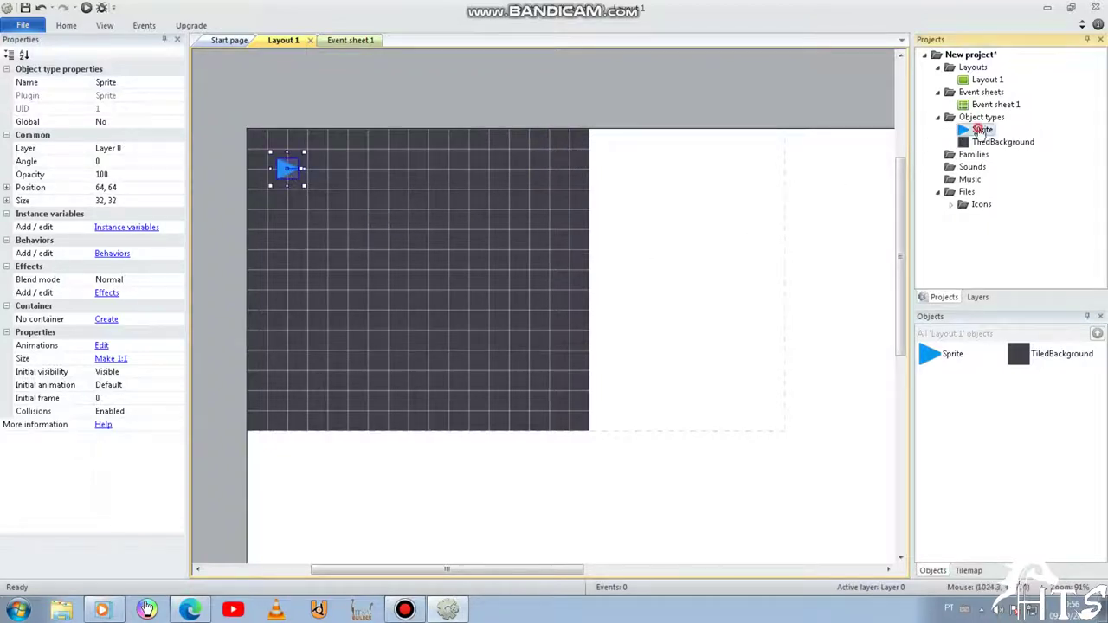
Step: Rename the triangle's Sprite object type to 'Player' in the Projects tree
{"action": "double_click", "coordinate": [982, 130]}
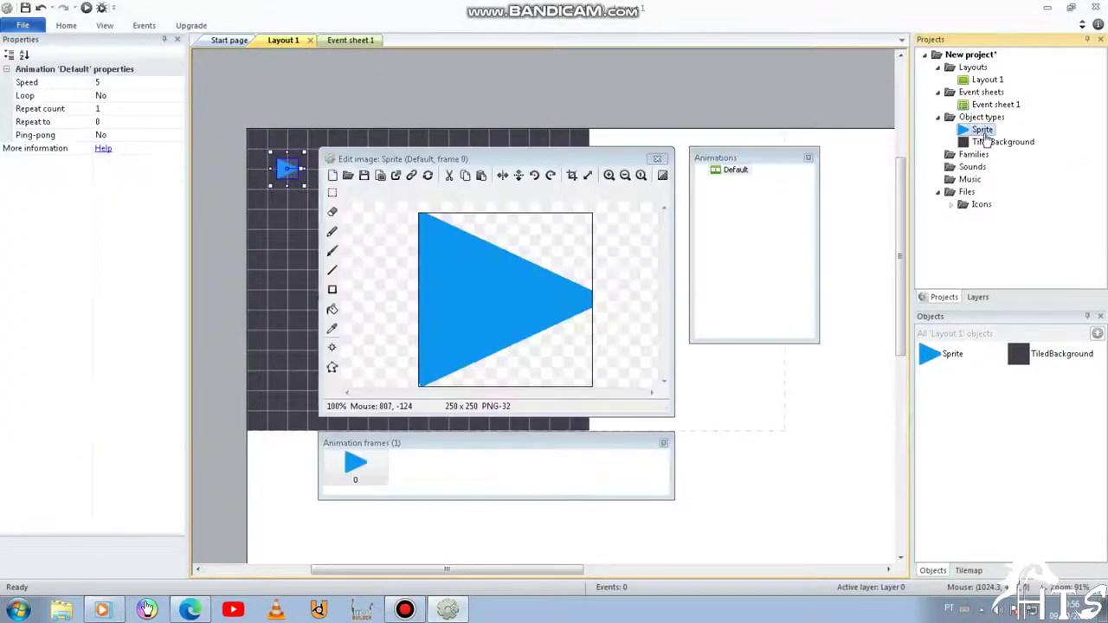
{"action": "left_click", "coordinate": [658, 160]}
{"action": "right_click", "coordinate": [987, 130]}
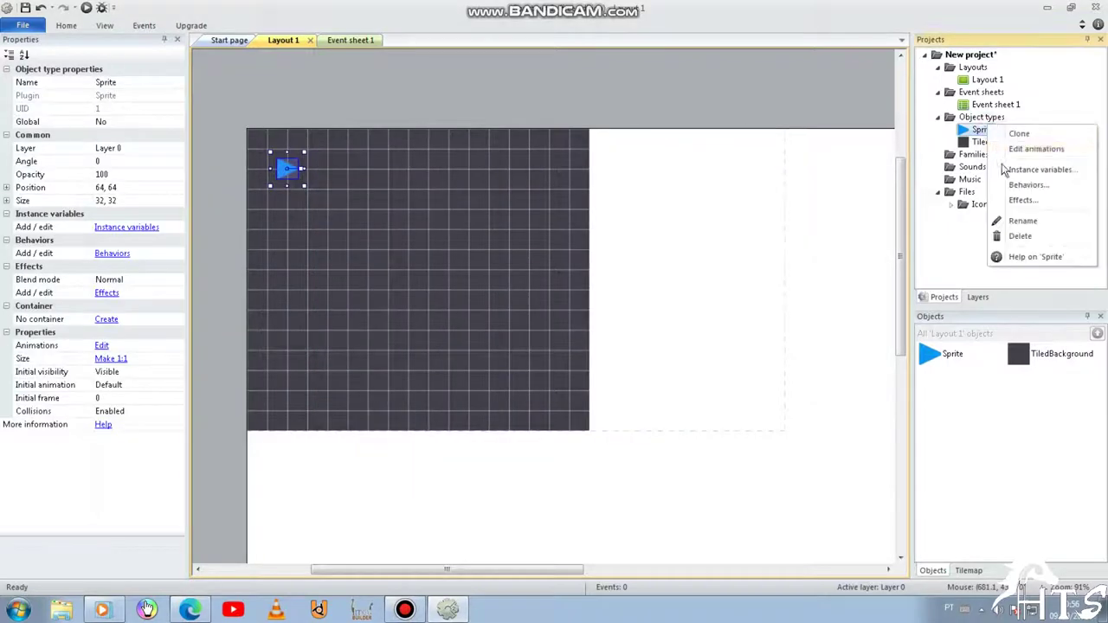
{"action": "left_click", "coordinate": [1041, 221]}
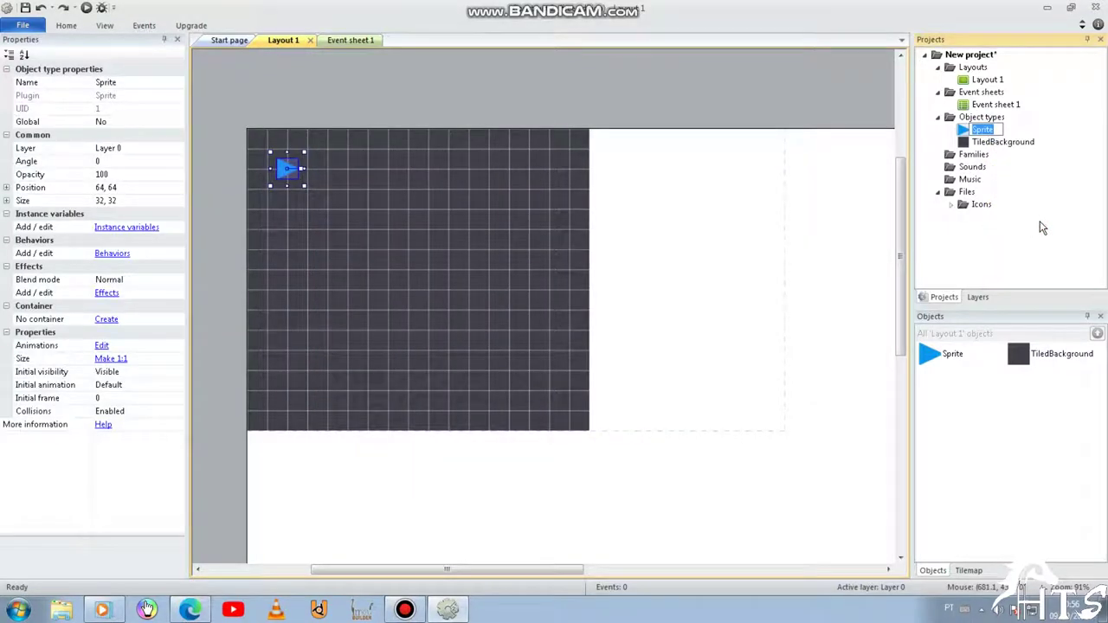
{"action": "type", "text": "Player"}
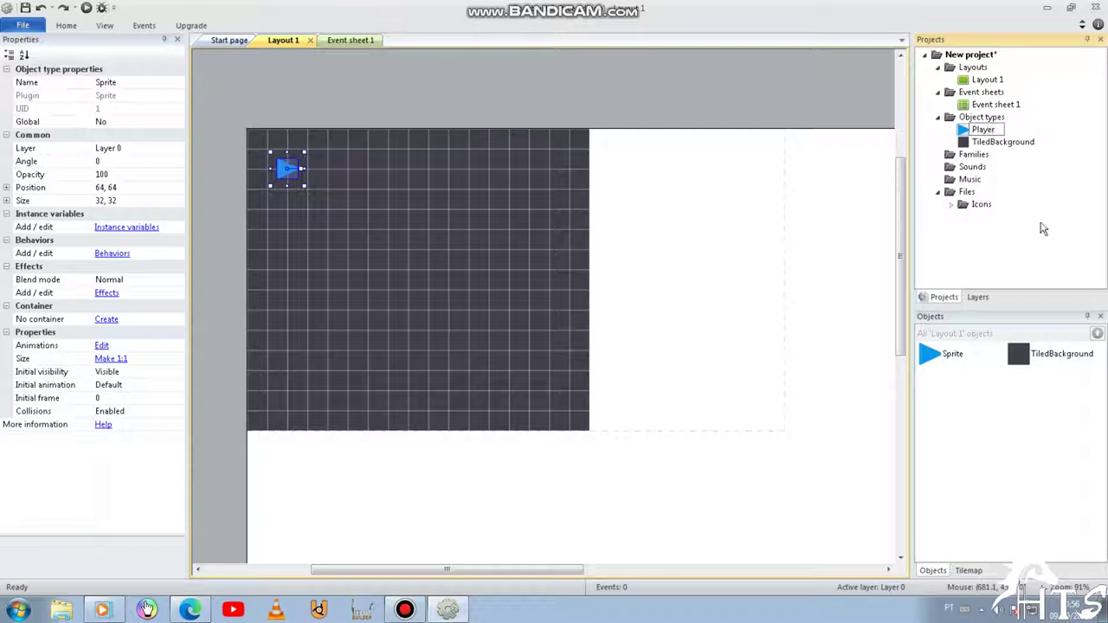
{"action": "key", "text": "Return"}
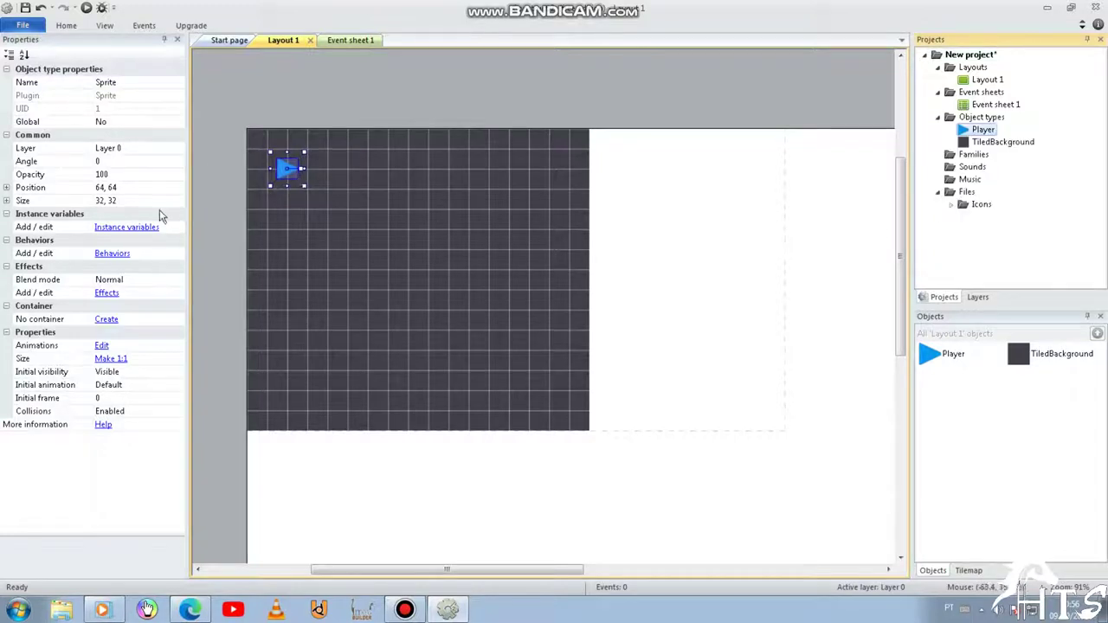
Step: Insert another Sprite and place it just right of the grid background
{"action": "right_click", "coordinate": [398, 166]}
{"action": "right_click", "coordinate": [639, 167]}
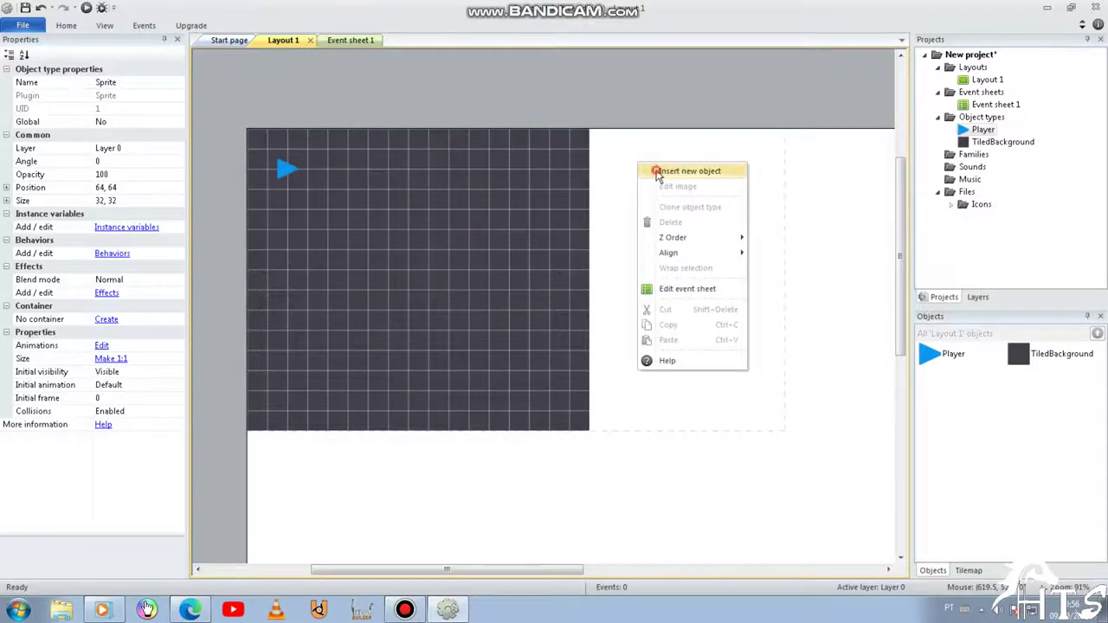
{"action": "left_click", "coordinate": [660, 170]}
{"action": "scroll", "coordinate": [674, 381], "scroll_direction": "down", "scroll_amount": 2}
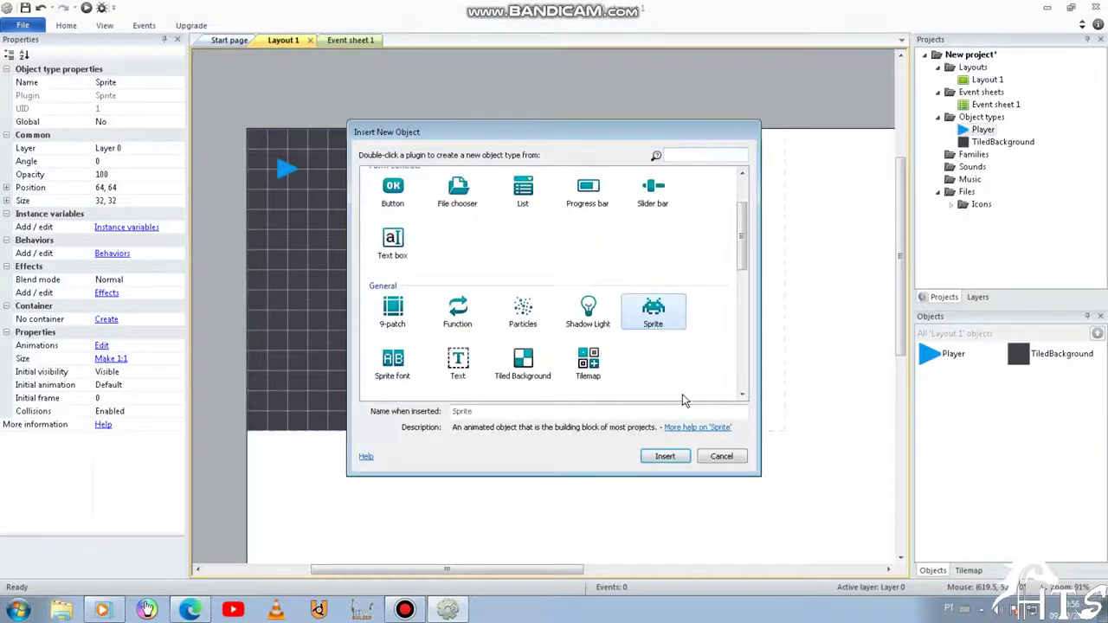
{"action": "left_click", "coordinate": [665, 456]}
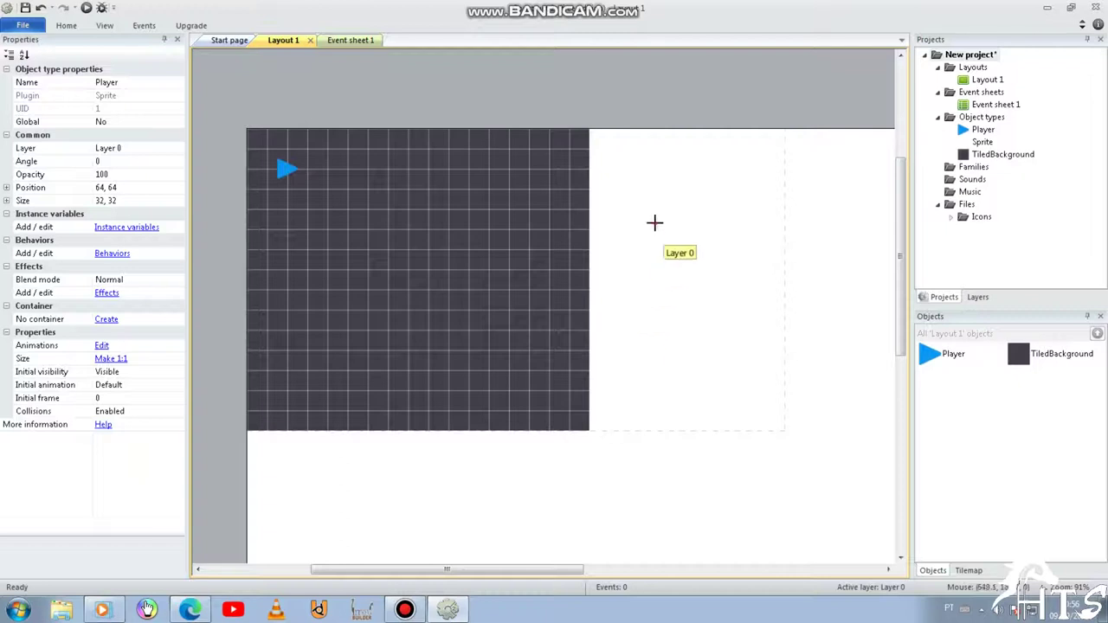
{"action": "left_click", "coordinate": [654, 225]}
Step: Fill the new sprite's image with solid pink
{"action": "left_click", "coordinate": [291, 217]}
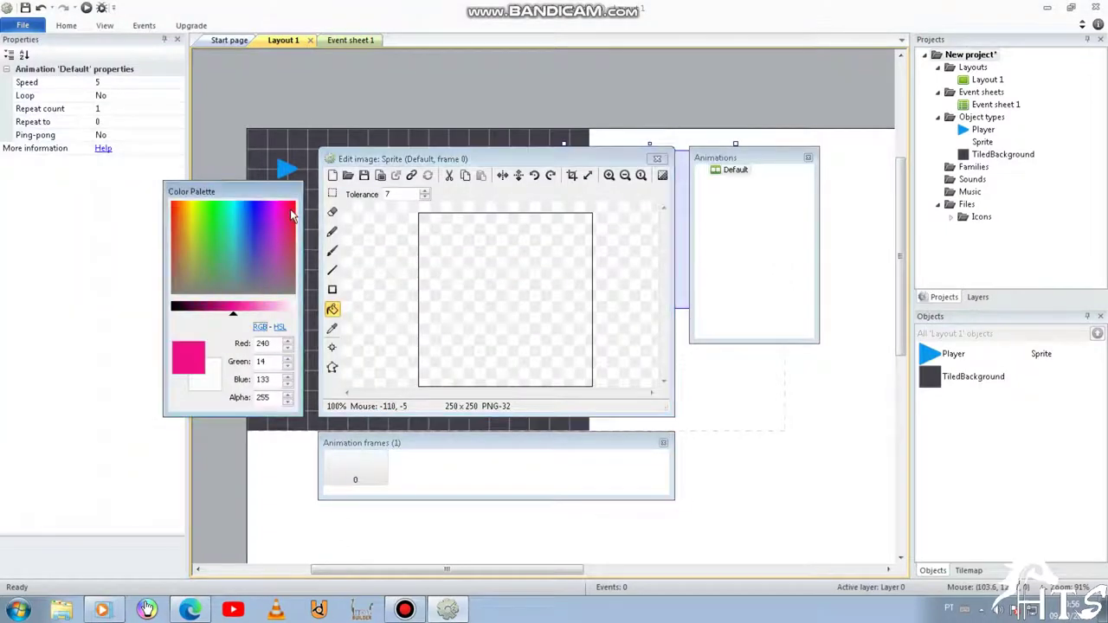
{"action": "left_click", "coordinate": [475, 256]}
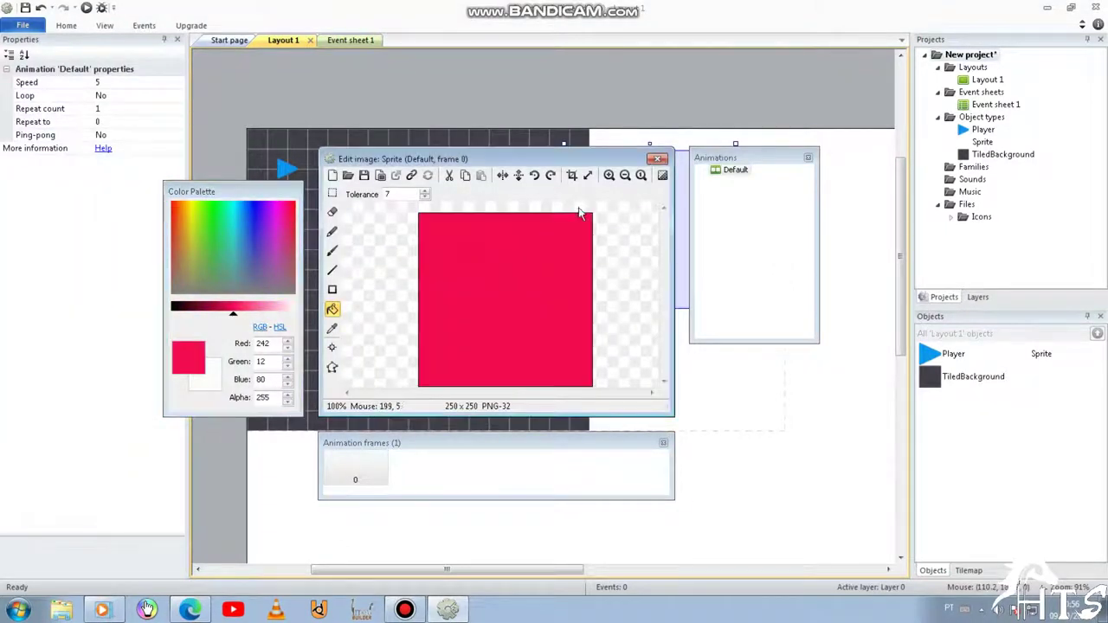
{"action": "left_click", "coordinate": [658, 161]}
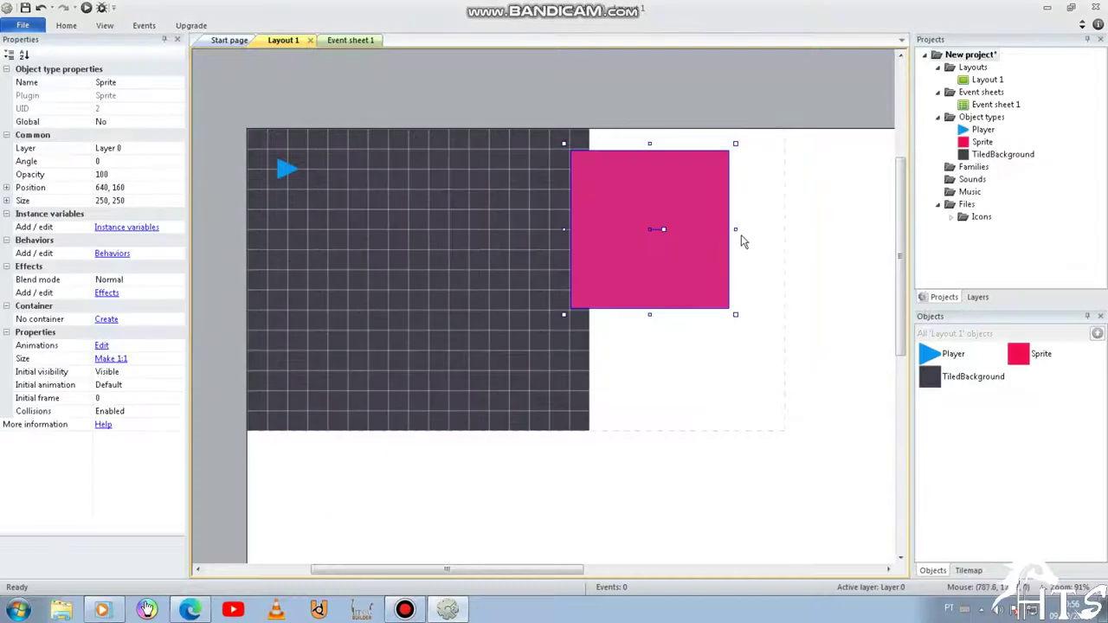
Step: Narrow the pink sprite into a thin 13×250 bar at 215,157 with grid snapping off
{"action": "left_click_drag", "start_coordinate": [732, 230], "coordinate": [597, 229]}
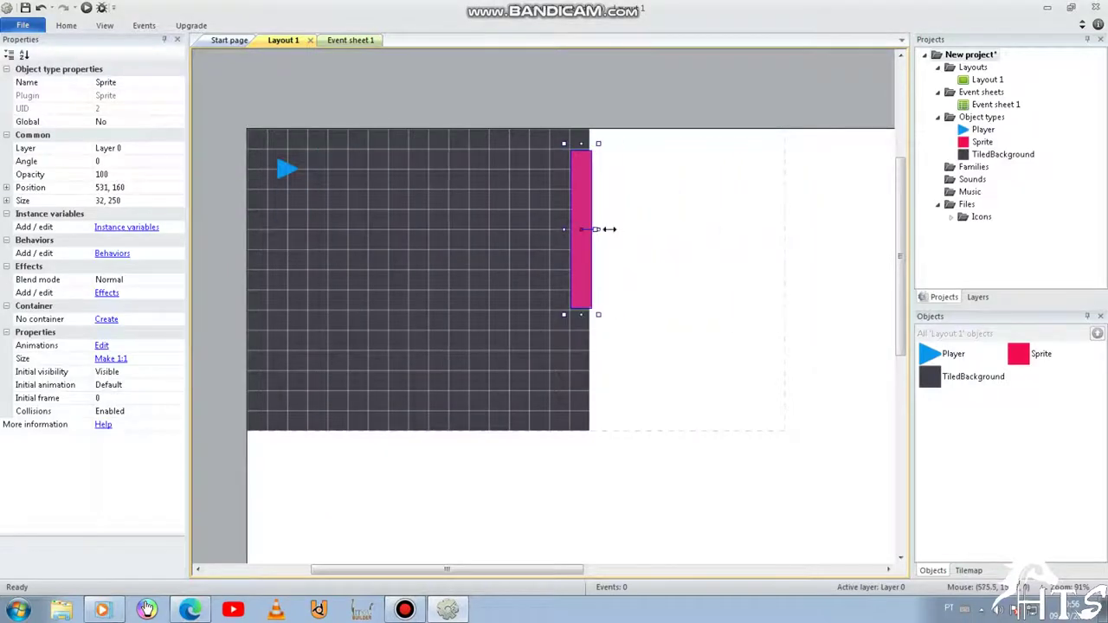
{"action": "left_click", "coordinate": [111, 32]}
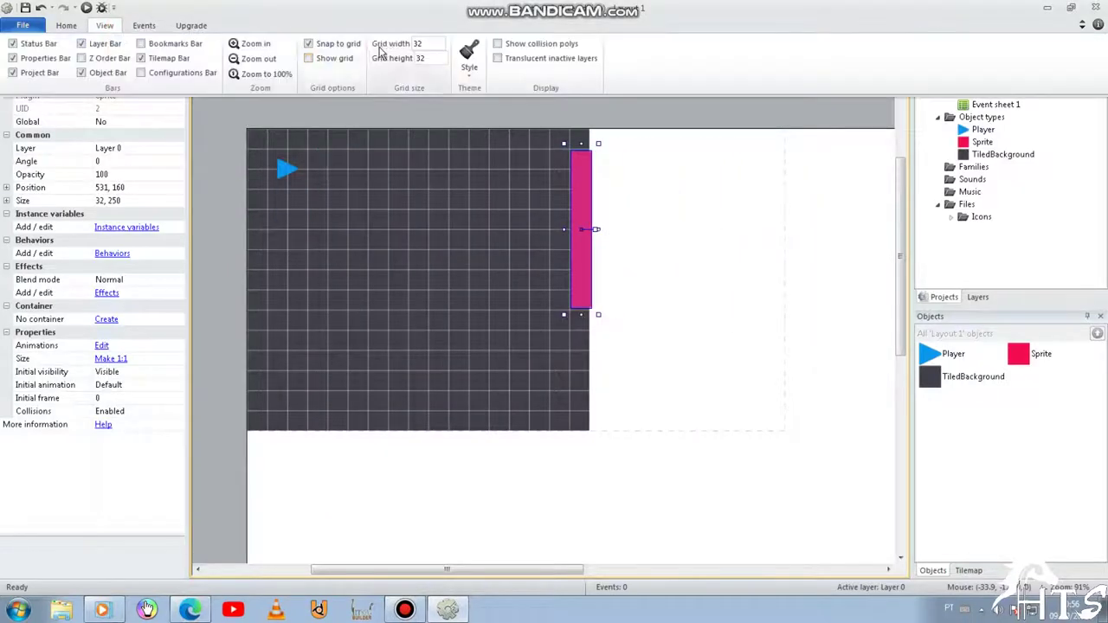
{"action": "left_click", "coordinate": [317, 40]}
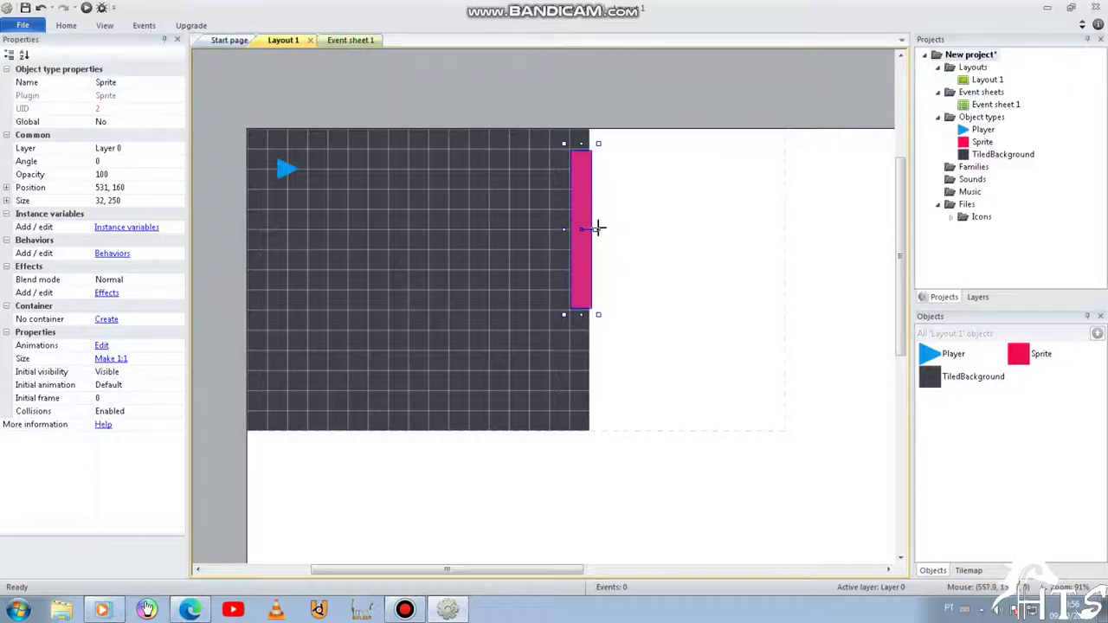
{"action": "left_click_drag", "start_coordinate": [598, 230], "coordinate": [383, 236]}
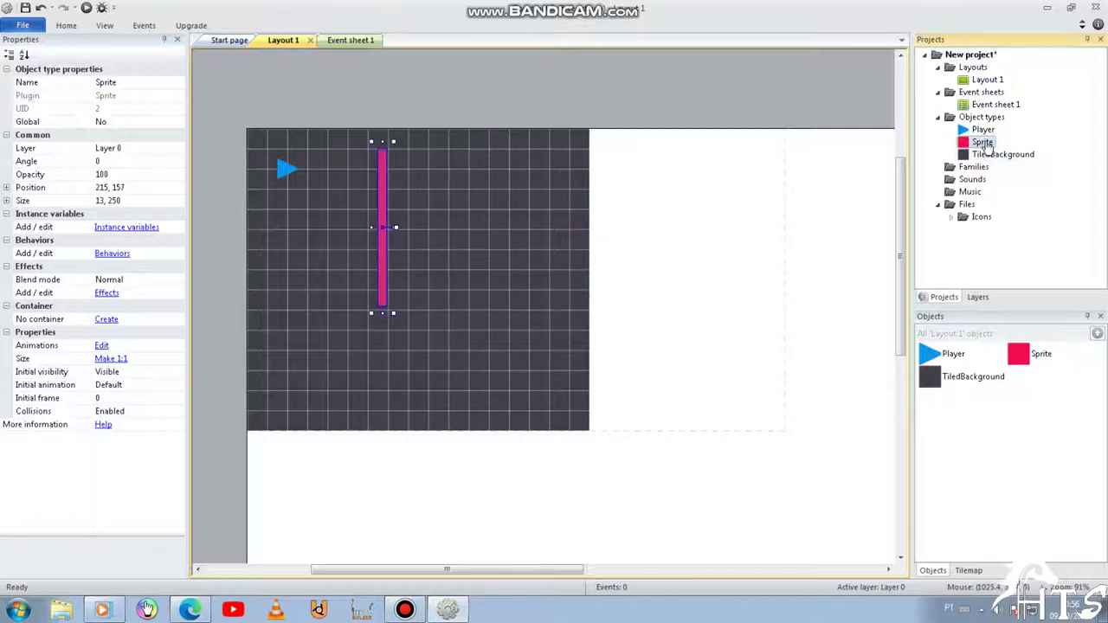
Step: Rename the pink sprite's object type to 'Wall'
{"action": "right_click", "coordinate": [982, 142]}
{"action": "left_click", "coordinate": [1017, 238]}
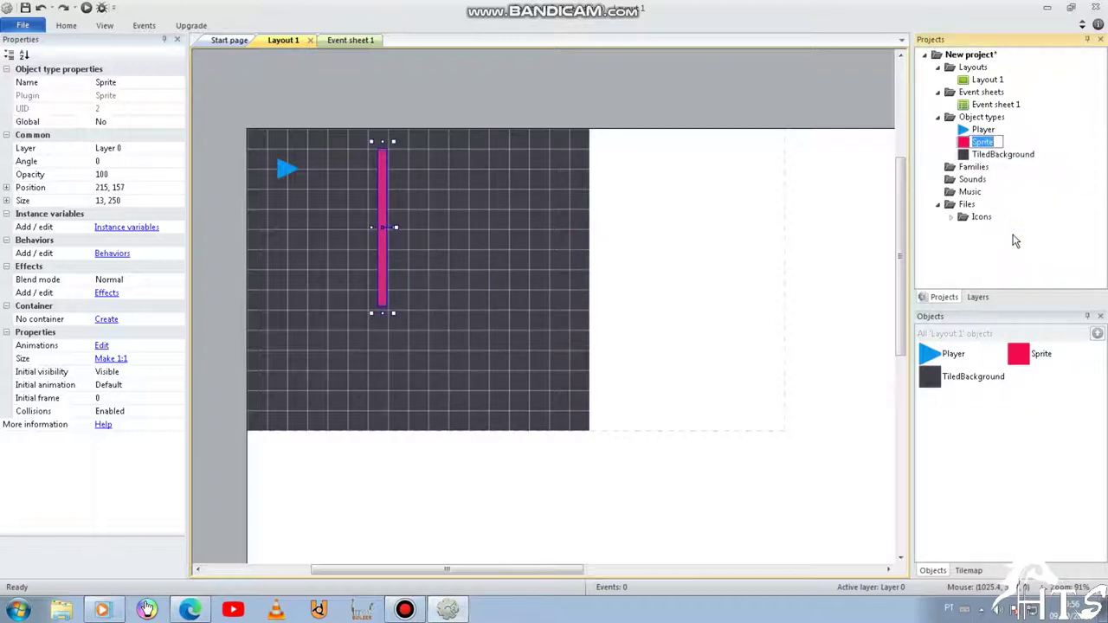
{"action": "type", "text": "Wall"}
{"action": "key", "text": "Return"}
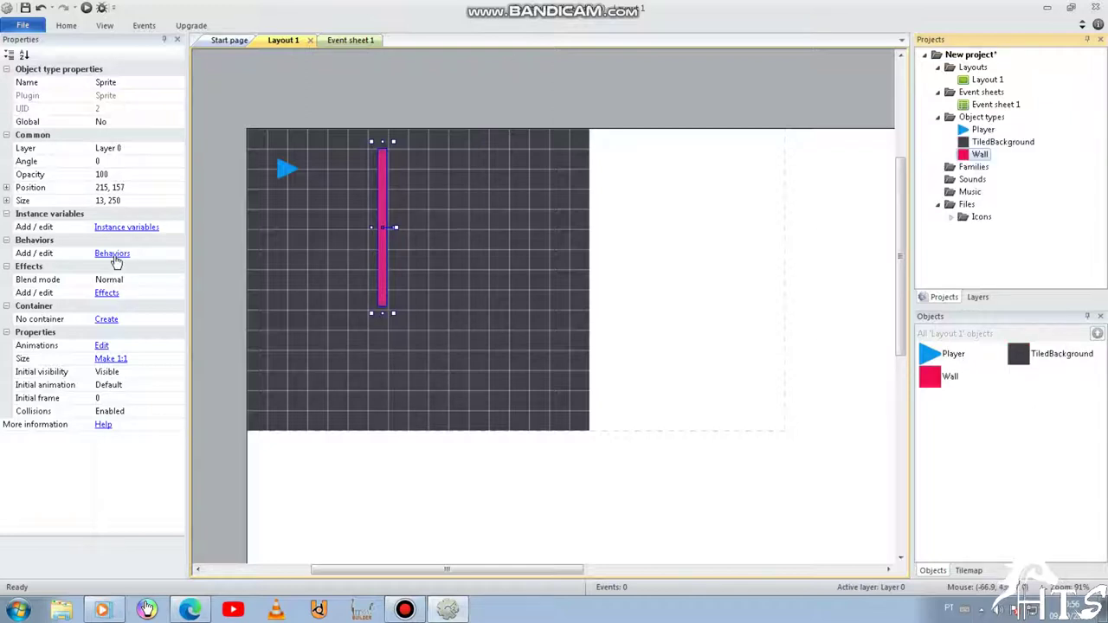
Step: Add the Solid behavior to the Wall
{"action": "left_click", "coordinate": [118, 255]}
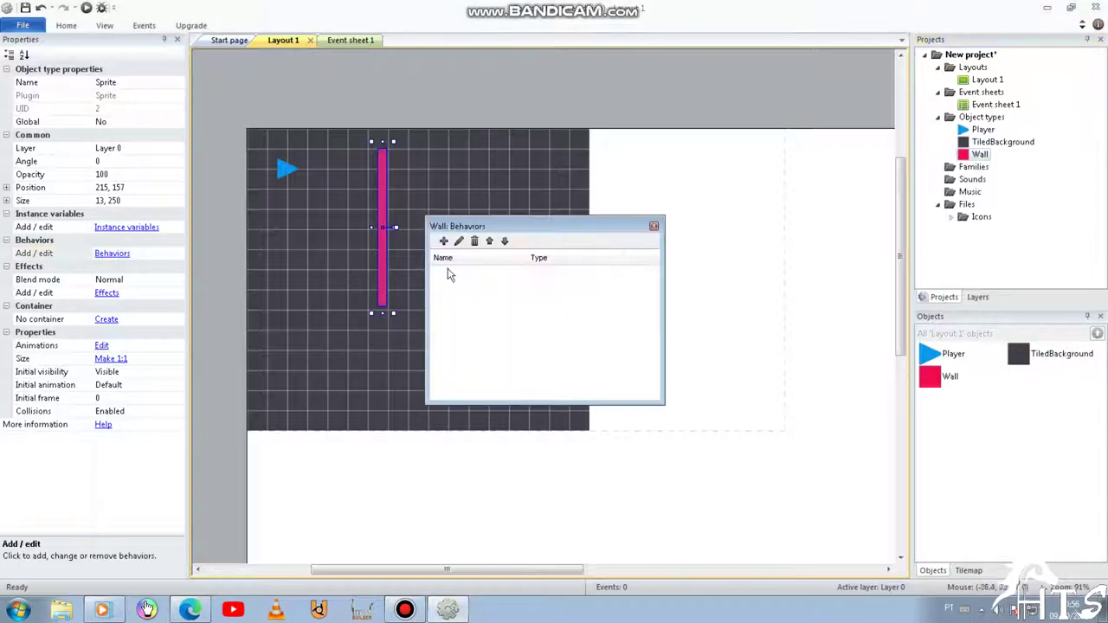
{"action": "left_click", "coordinate": [444, 245]}
{"action": "left_click", "coordinate": [431, 278]}
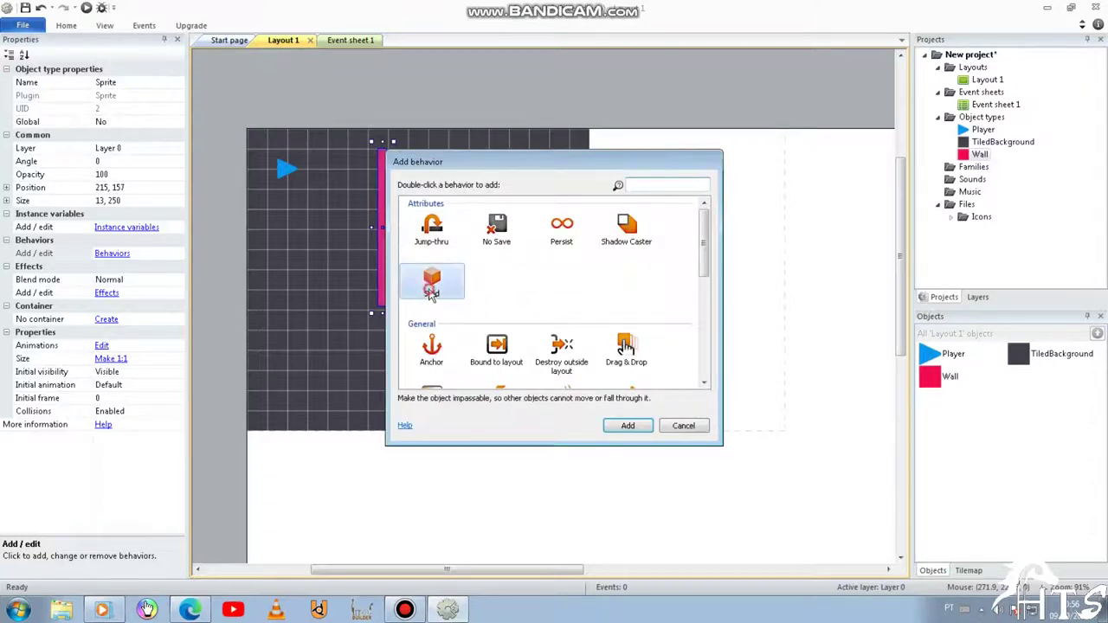
{"action": "left_click", "coordinate": [629, 425]}
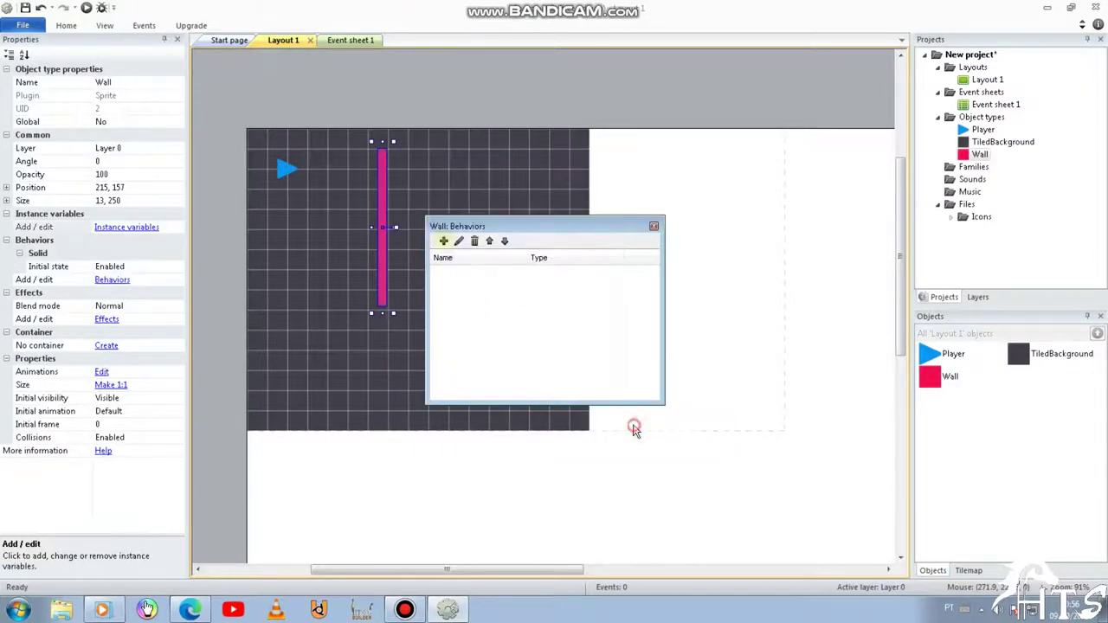
{"action": "left_click", "coordinate": [653, 228]}
Step: Add the Pathfinding behavior to the Player triangle
{"action": "left_click", "coordinate": [294, 166]}
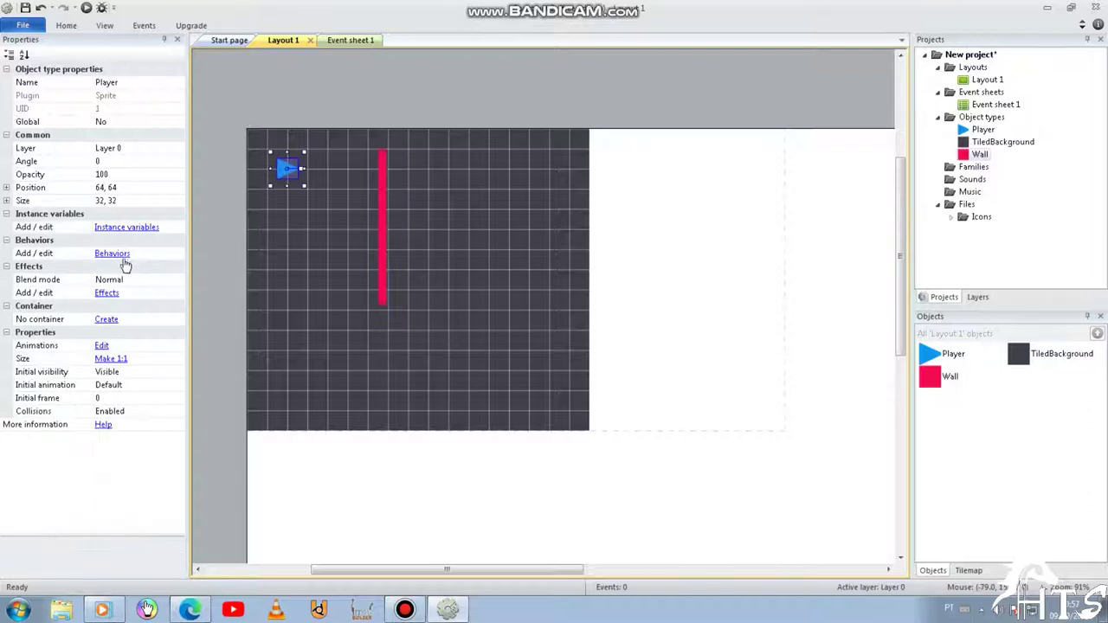
{"action": "left_click", "coordinate": [112, 253]}
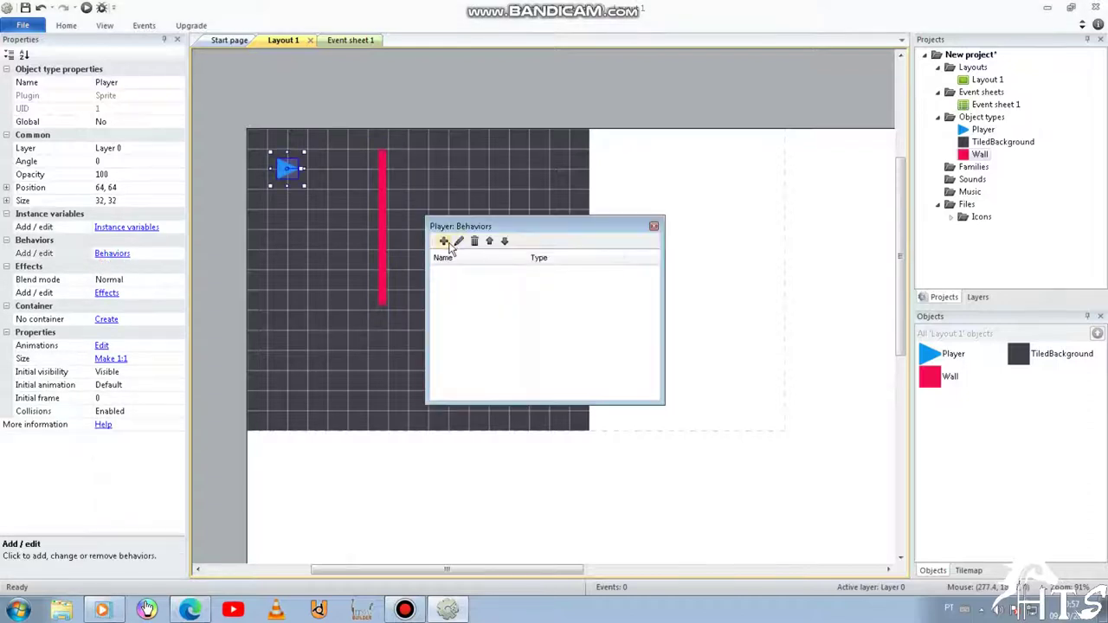
{"action": "left_click", "coordinate": [444, 242]}
{"action": "scroll", "coordinate": [476, 292], "scroll_direction": "down", "scroll_amount": 3}
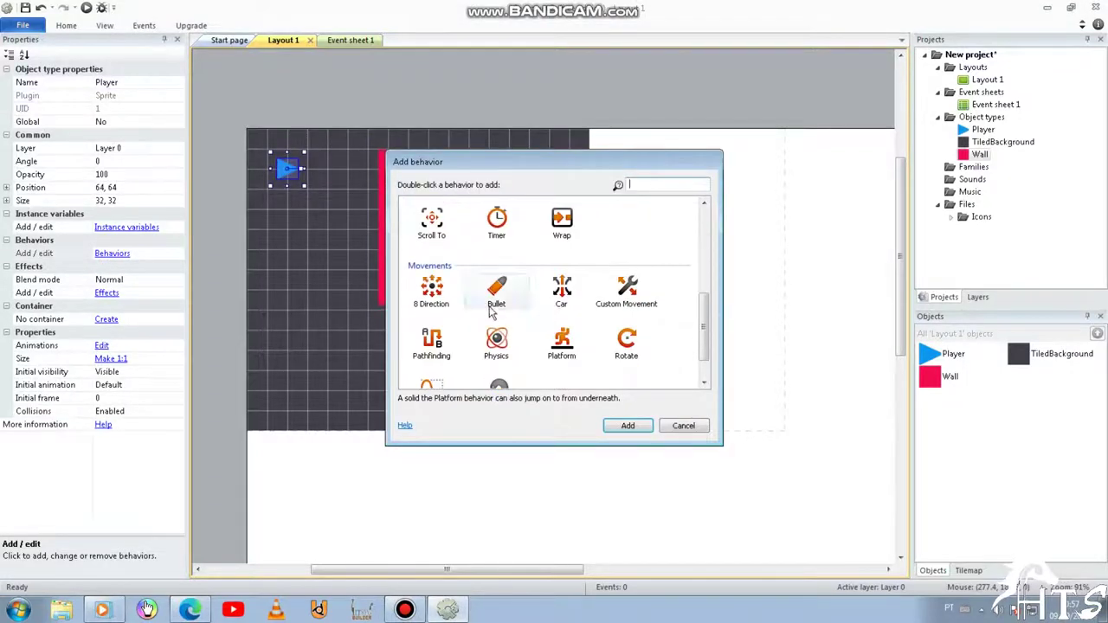
{"action": "left_click", "coordinate": [433, 342]}
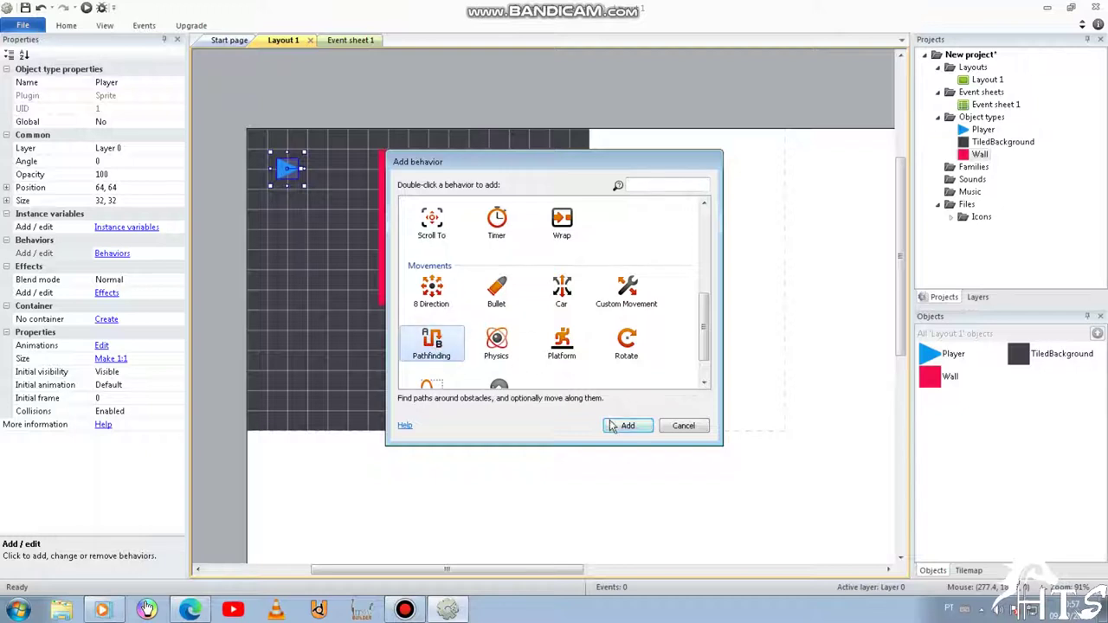
{"action": "left_click", "coordinate": [613, 426]}
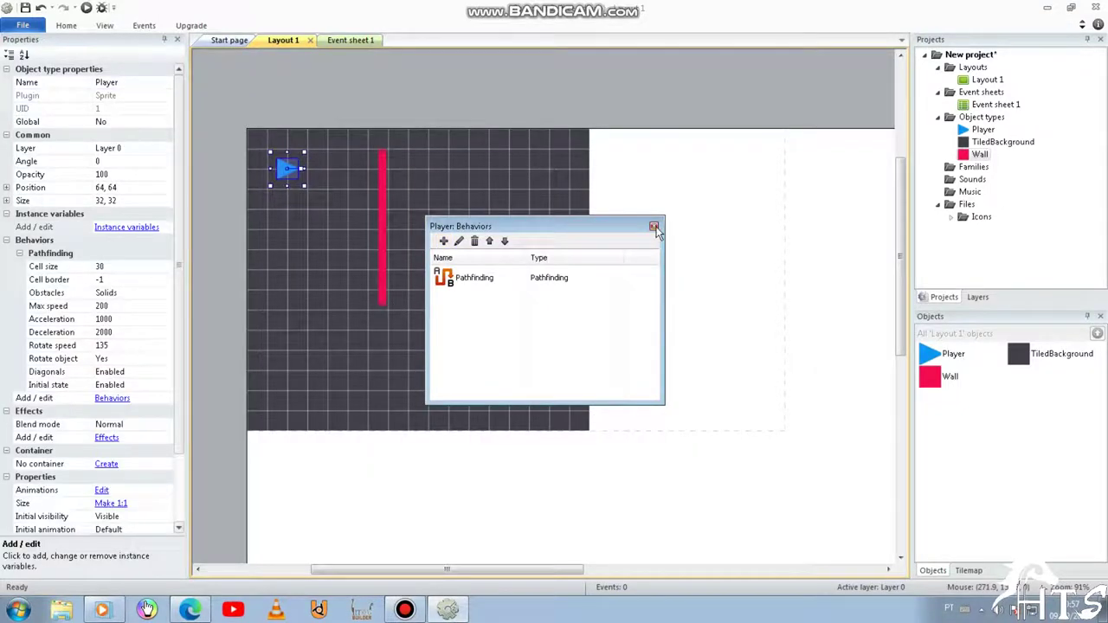
{"action": "left_click", "coordinate": [654, 227]}
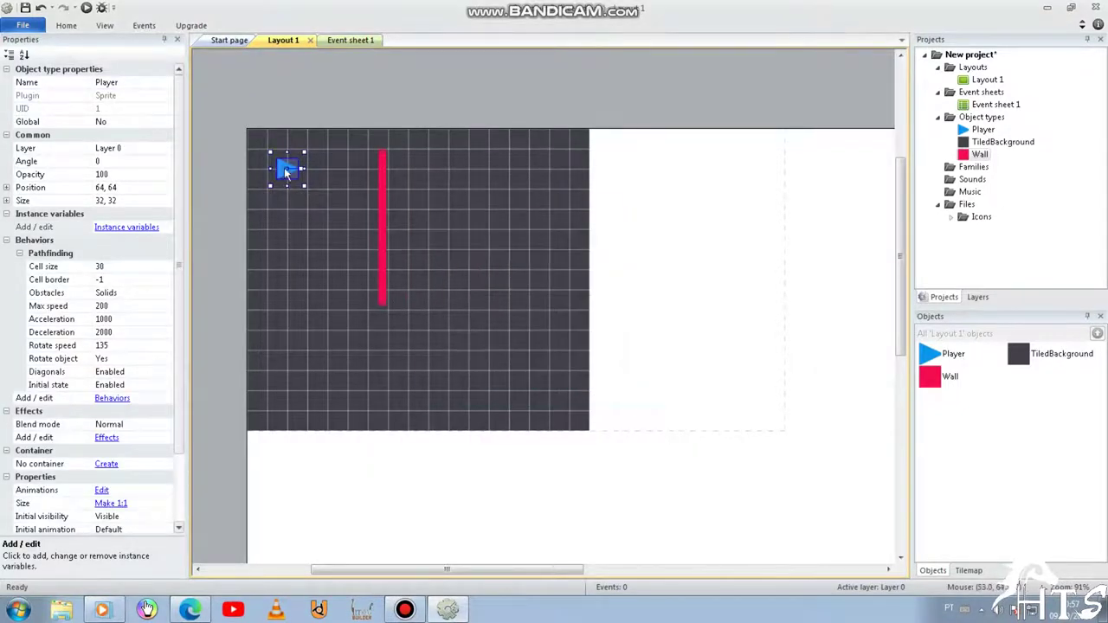
Step: Insert the Touch input object into the project from Layout 1
{"action": "left_click", "coordinate": [344, 43]}
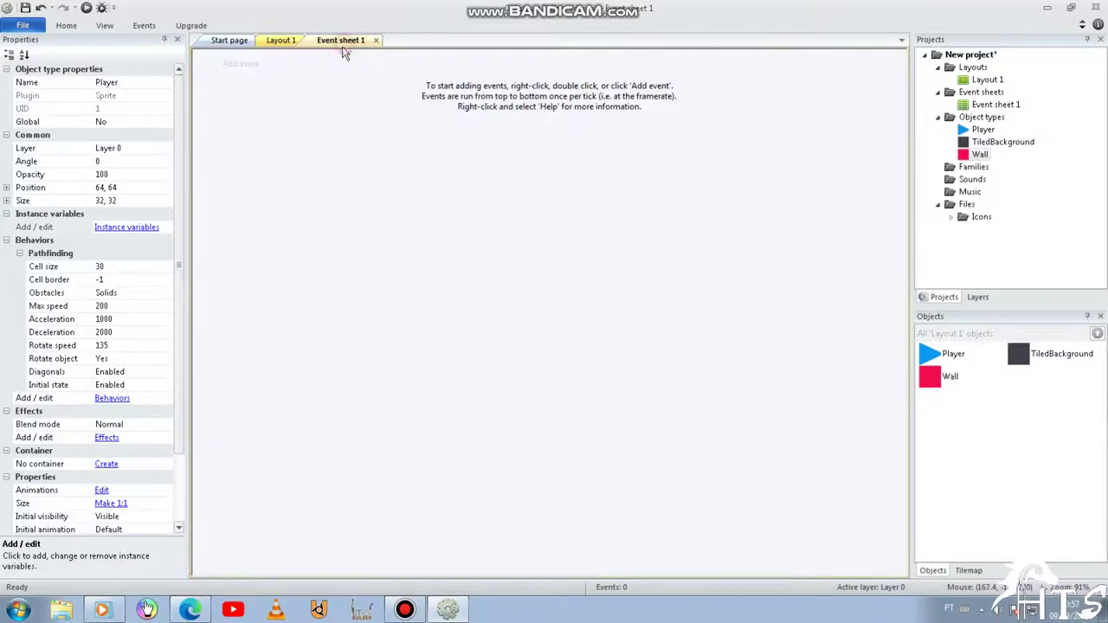
{"action": "left_click", "coordinate": [279, 41]}
{"action": "right_click", "coordinate": [676, 170]}
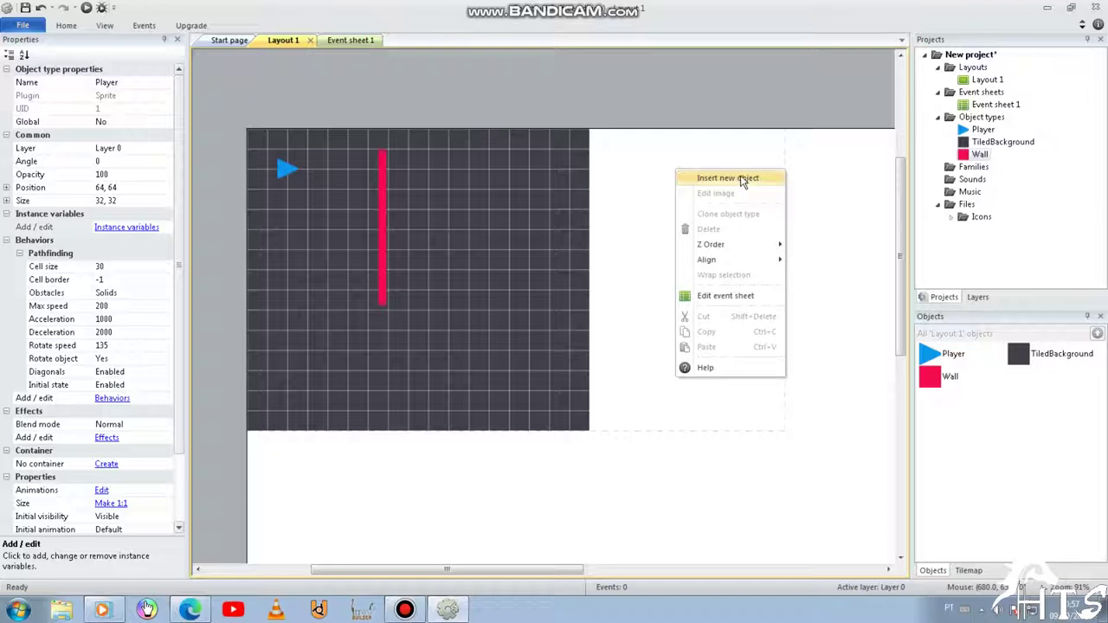
{"action": "left_click", "coordinate": [742, 181]}
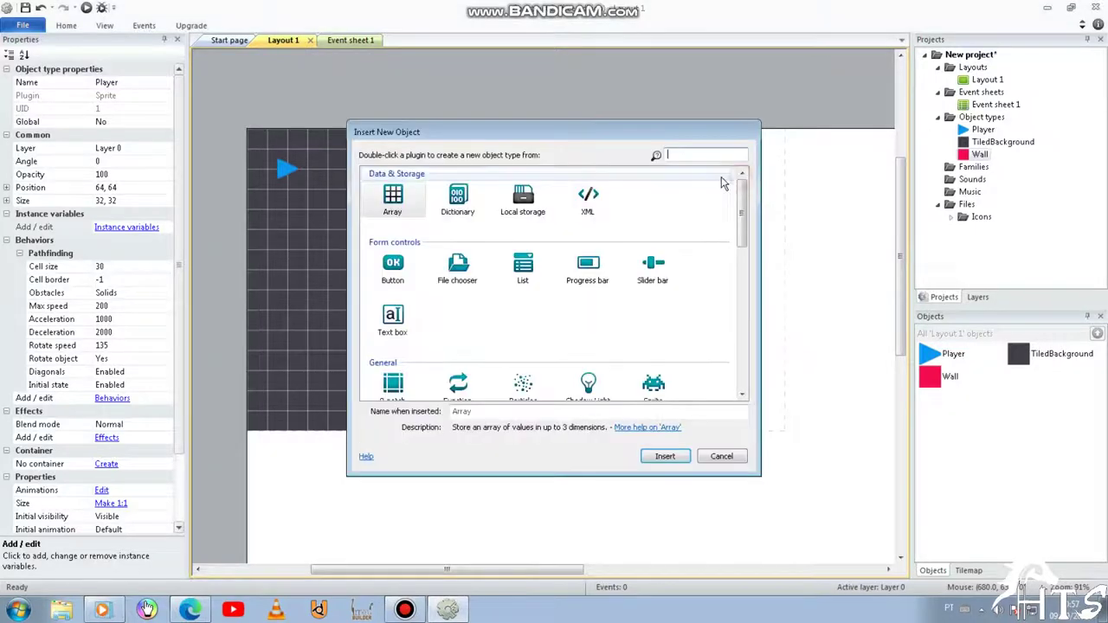
{"action": "scroll", "coordinate": [508, 320], "scroll_direction": "down", "scroll_amount": 2}
{"action": "scroll", "coordinate": [508, 324], "scroll_direction": "down", "scroll_amount": 2}
{"action": "left_click", "coordinate": [524, 282]}
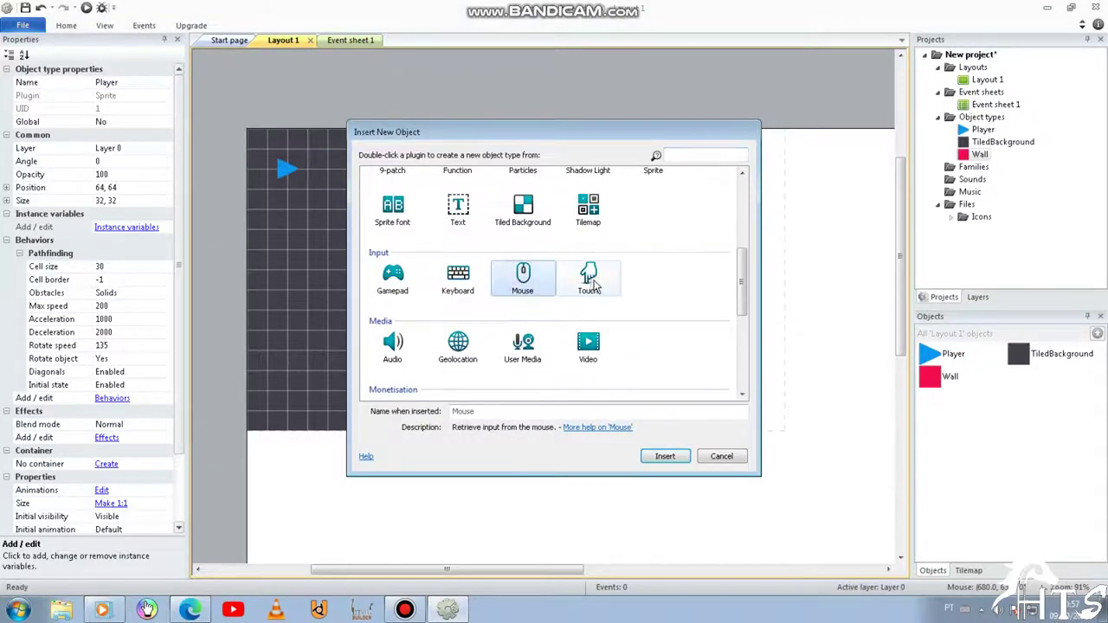
{"action": "left_click", "coordinate": [589, 277]}
{"action": "left_click", "coordinate": [522, 277]}
{"action": "left_click", "coordinate": [588, 277]}
{"action": "left_click", "coordinate": [665, 457]}
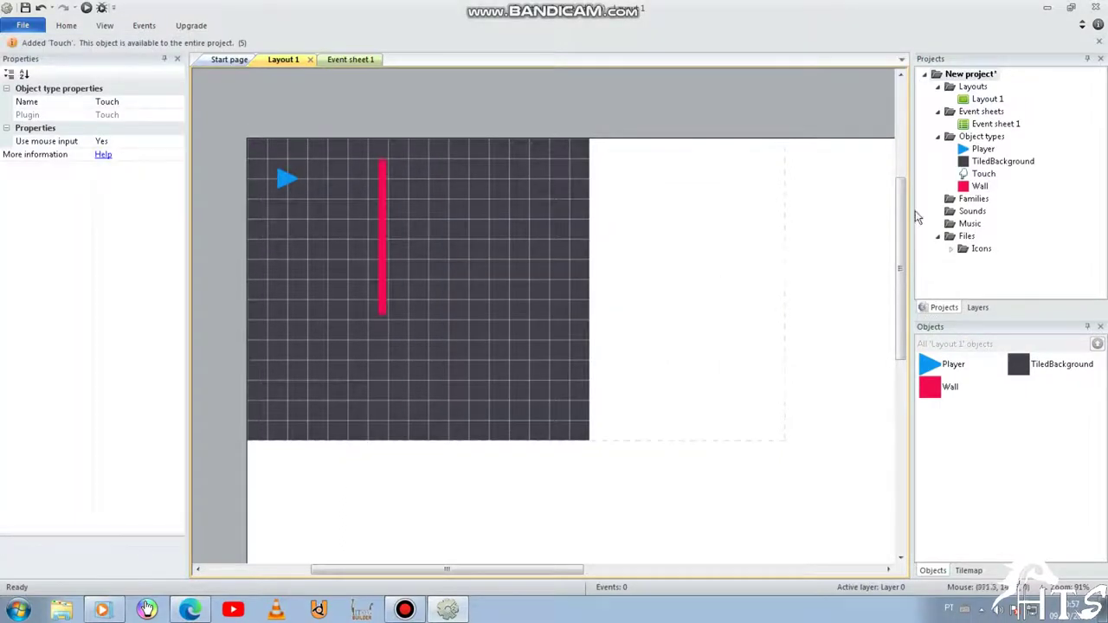
{"action": "left_click", "coordinate": [979, 176]}
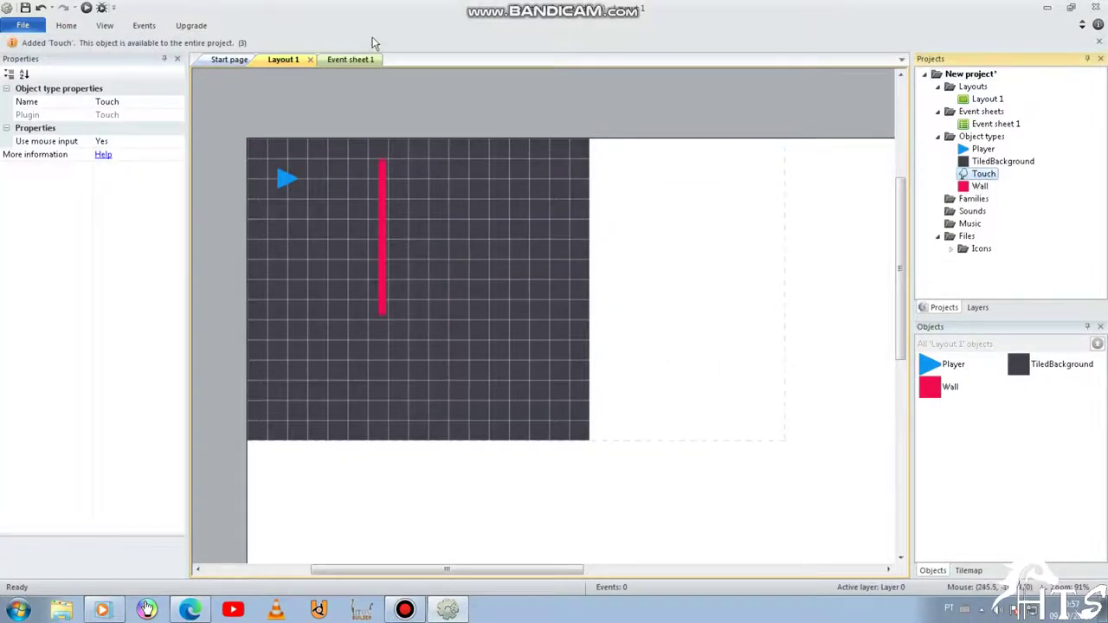
{"action": "left_click", "coordinate": [288, 181]}
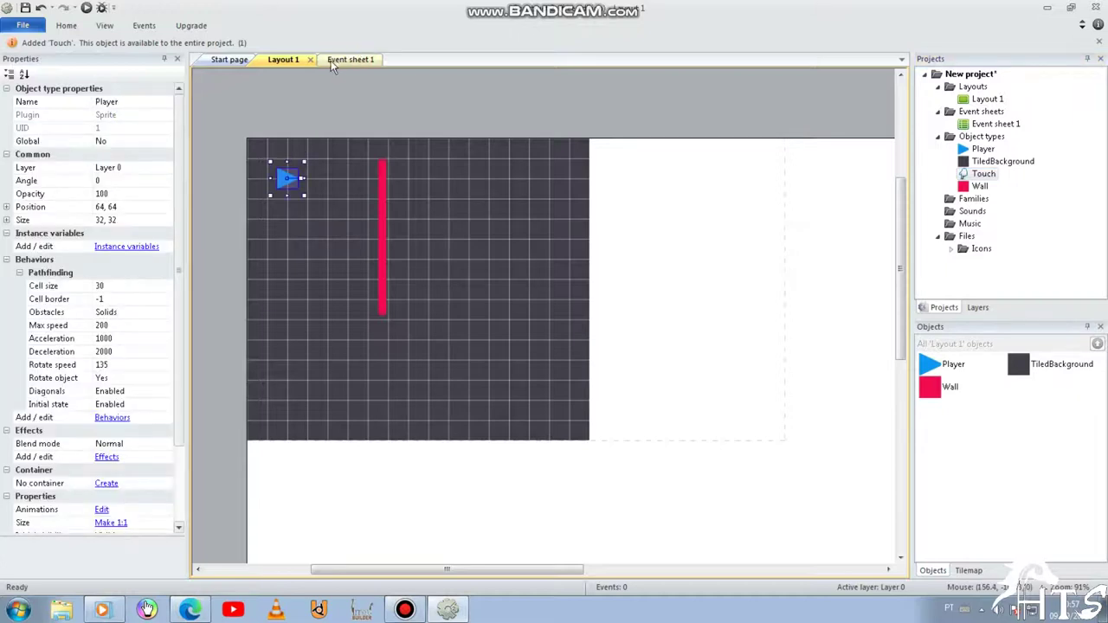
Step: Add a Touch 'On any touch start' event to Event sheet 1
{"action": "left_click", "coordinate": [342, 60]}
{"action": "left_click", "coordinate": [248, 65]}
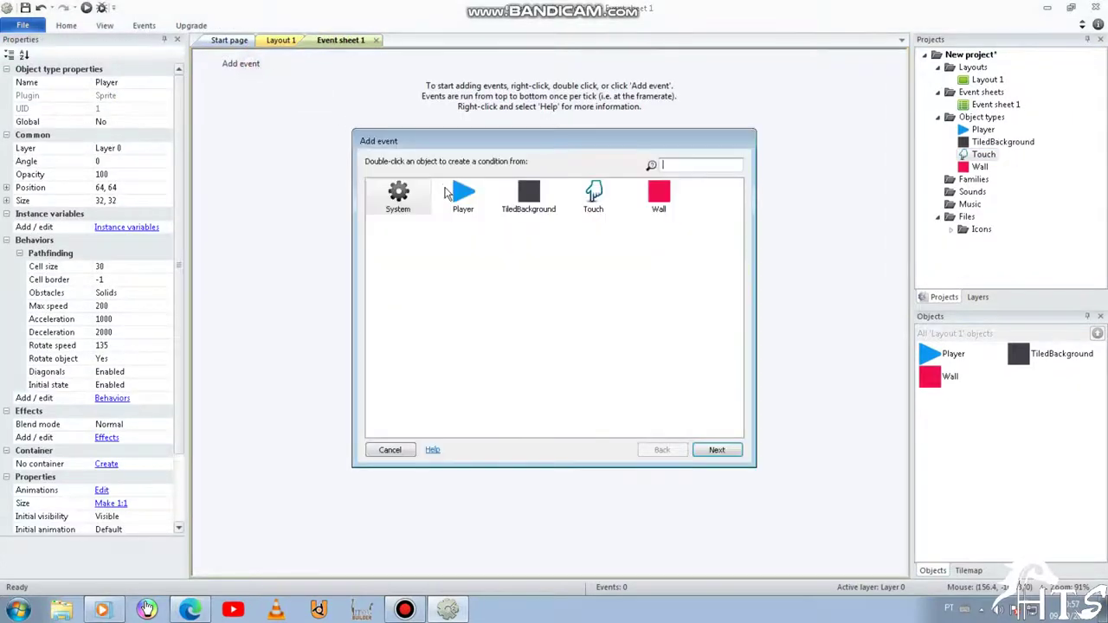
{"action": "left_click", "coordinate": [596, 196]}
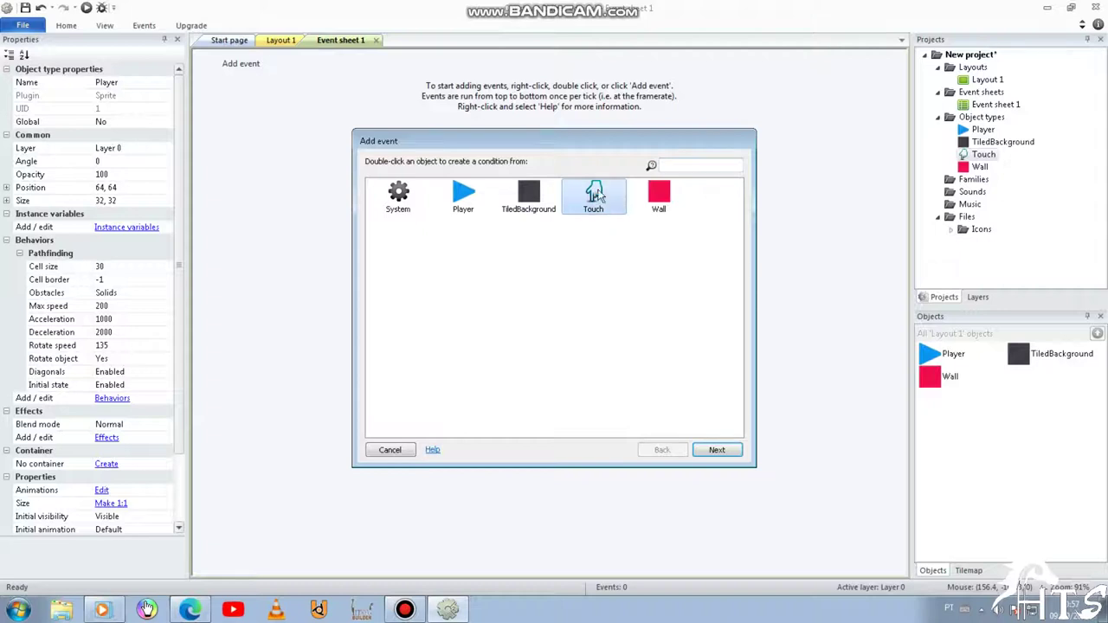
{"action": "left_click", "coordinate": [724, 455]}
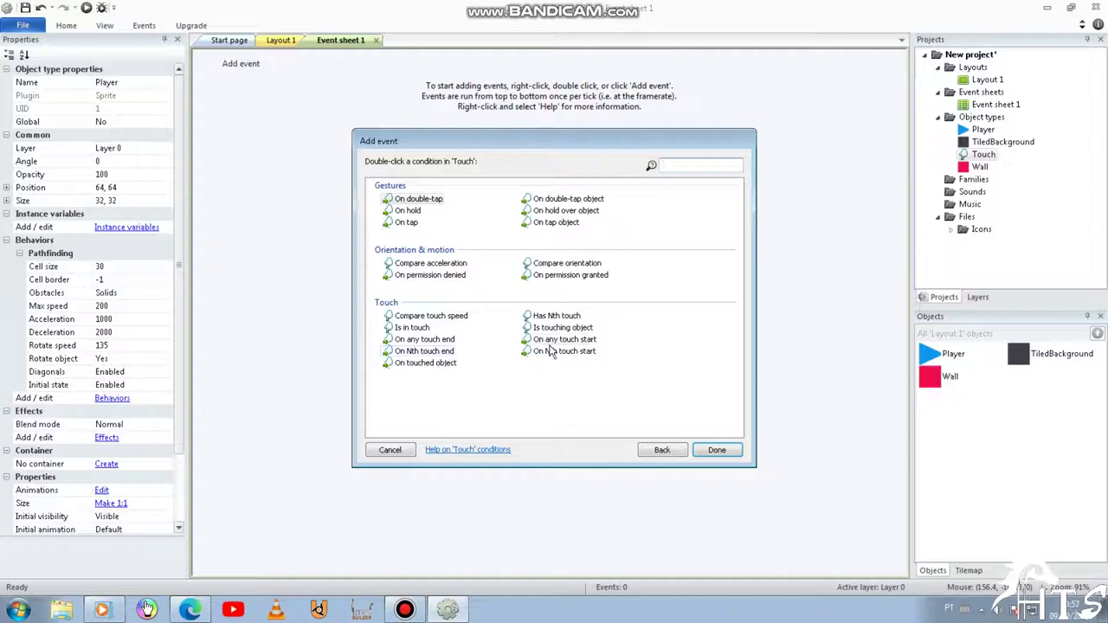
{"action": "left_click", "coordinate": [569, 342]}
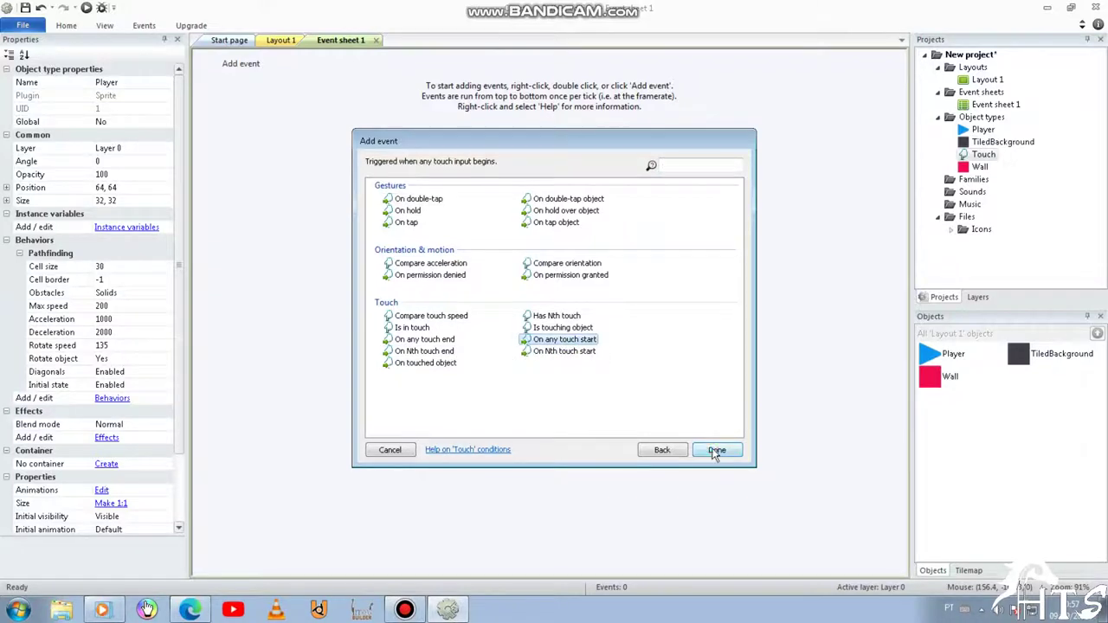
{"action": "left_click", "coordinate": [715, 450]}
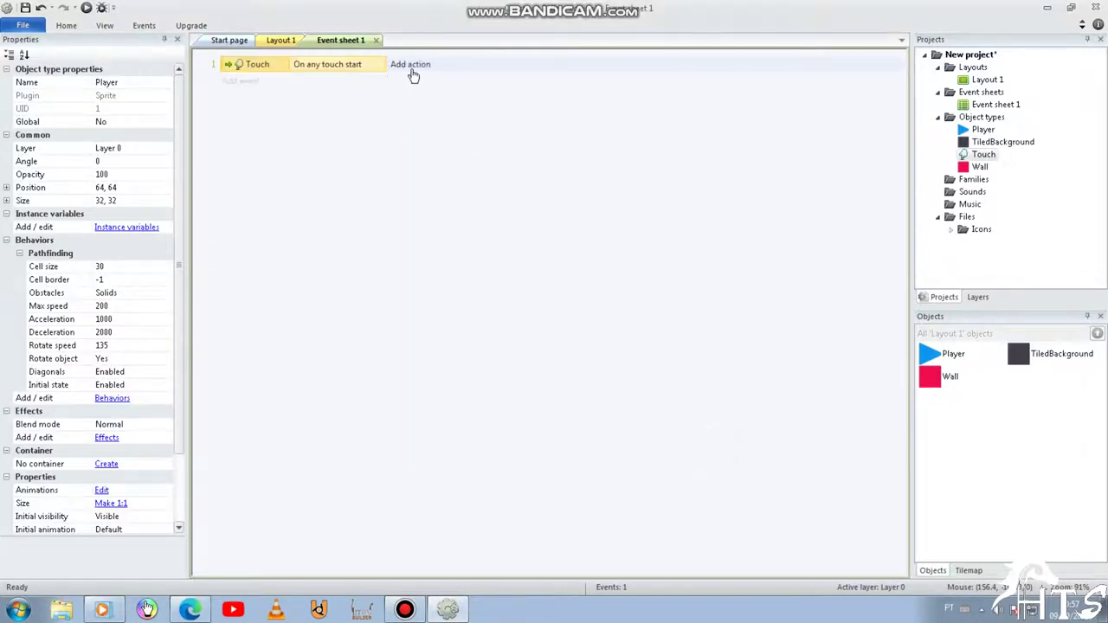
Step: Add a Player 'Find path' action to the touch event
{"action": "left_click", "coordinate": [412, 69]}
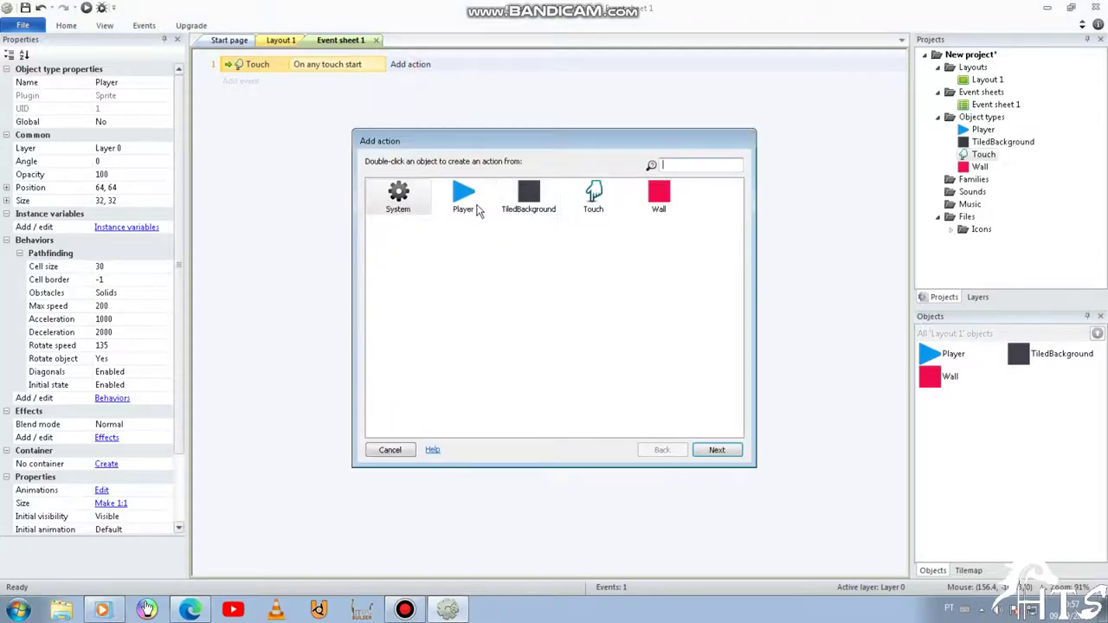
{"action": "left_click", "coordinate": [477, 212]}
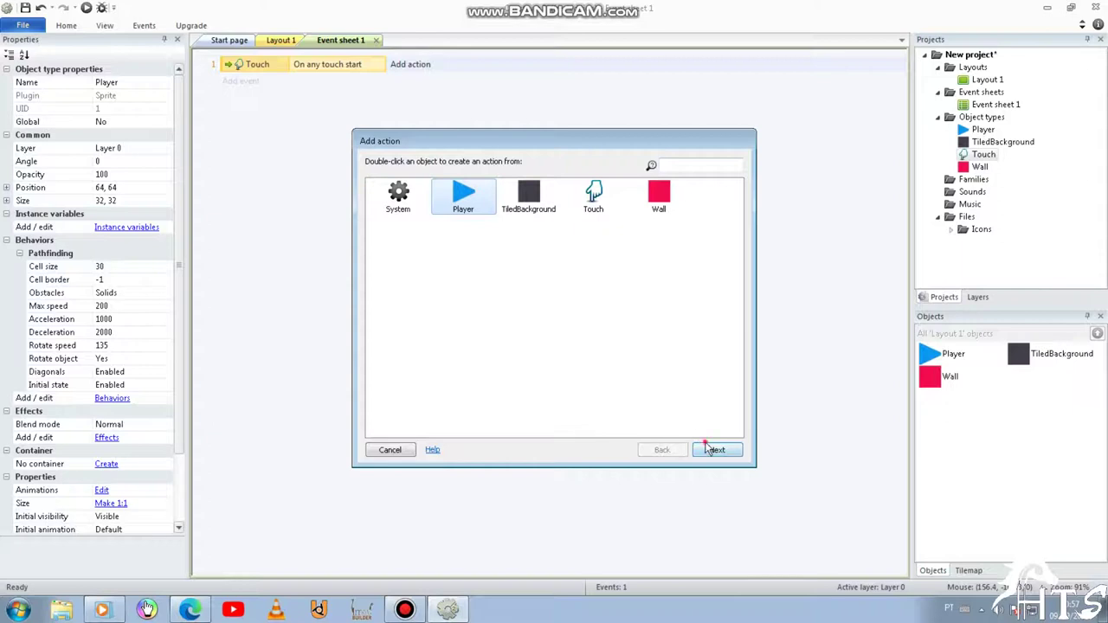
{"action": "left_click", "coordinate": [715, 450]}
{"action": "scroll", "coordinate": [498, 342], "scroll_direction": "down", "scroll_amount": 5}
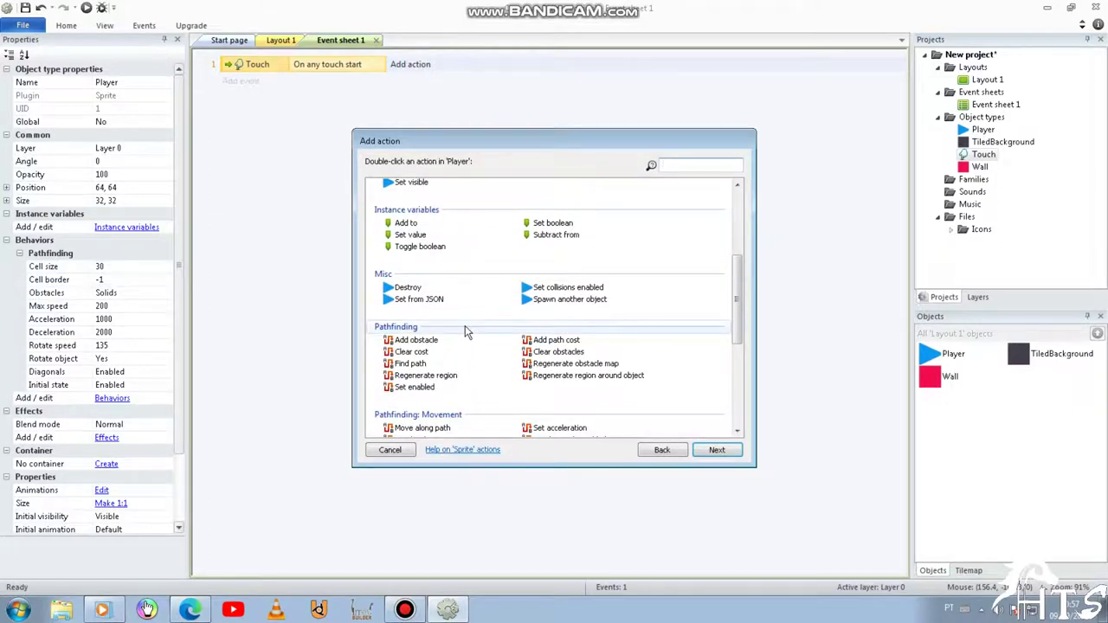
{"action": "scroll", "coordinate": [466, 332], "scroll_direction": "down", "scroll_amount": 2}
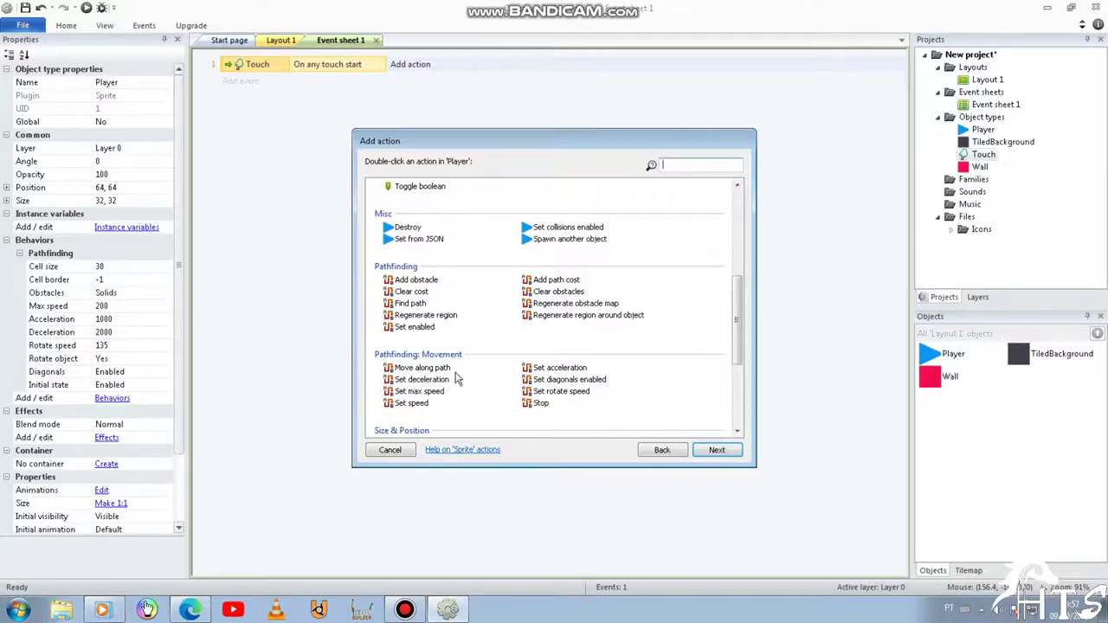
{"action": "left_click", "coordinate": [412, 303]}
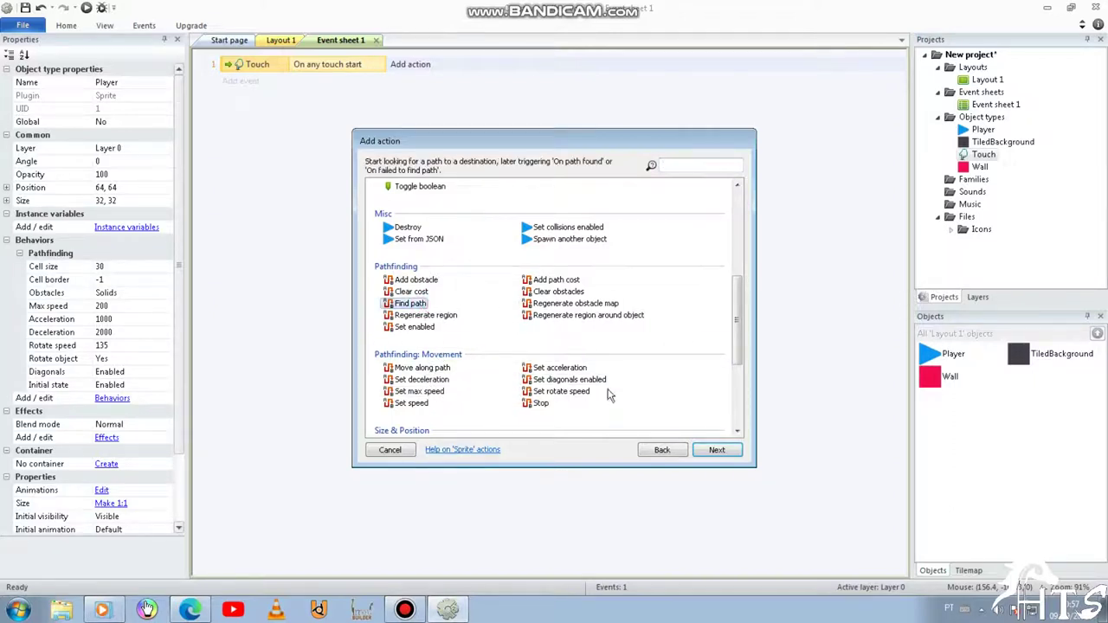
{"action": "left_click", "coordinate": [715, 450]}
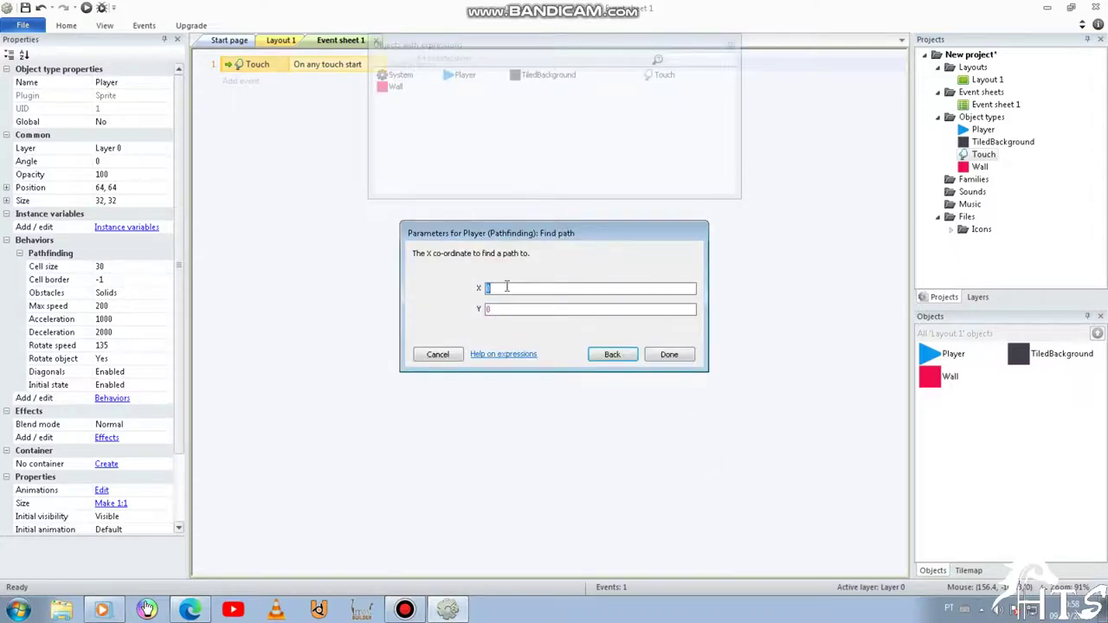
Step: Set the Find path target to X Touch.X and Y Touch.Y and confirm
{"action": "type", "text": "Touch"}
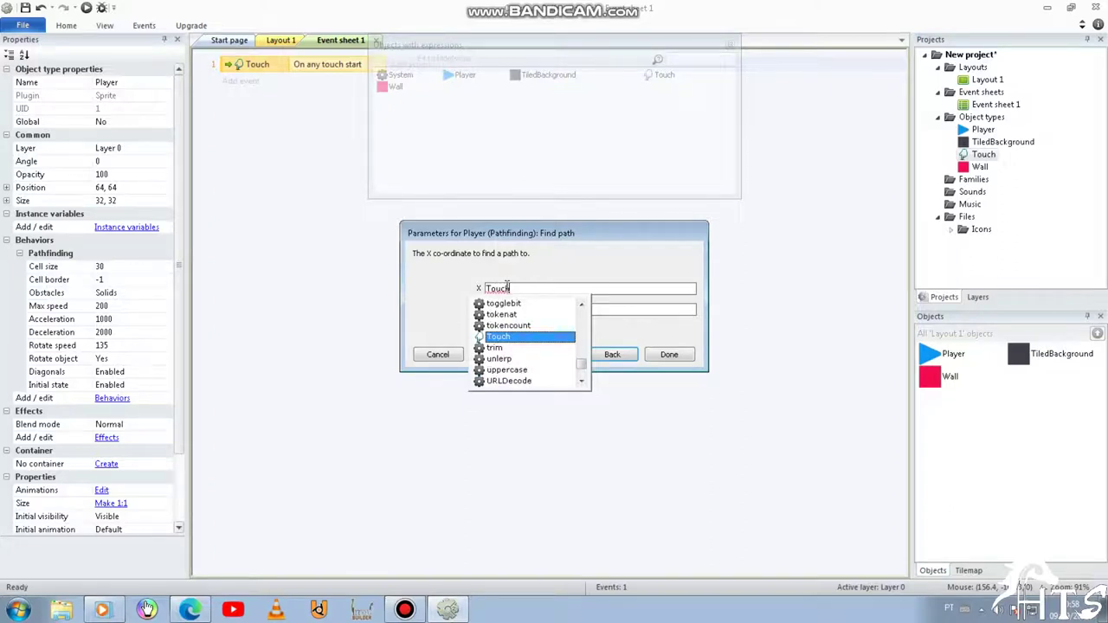
{"action": "type", "text": "."}
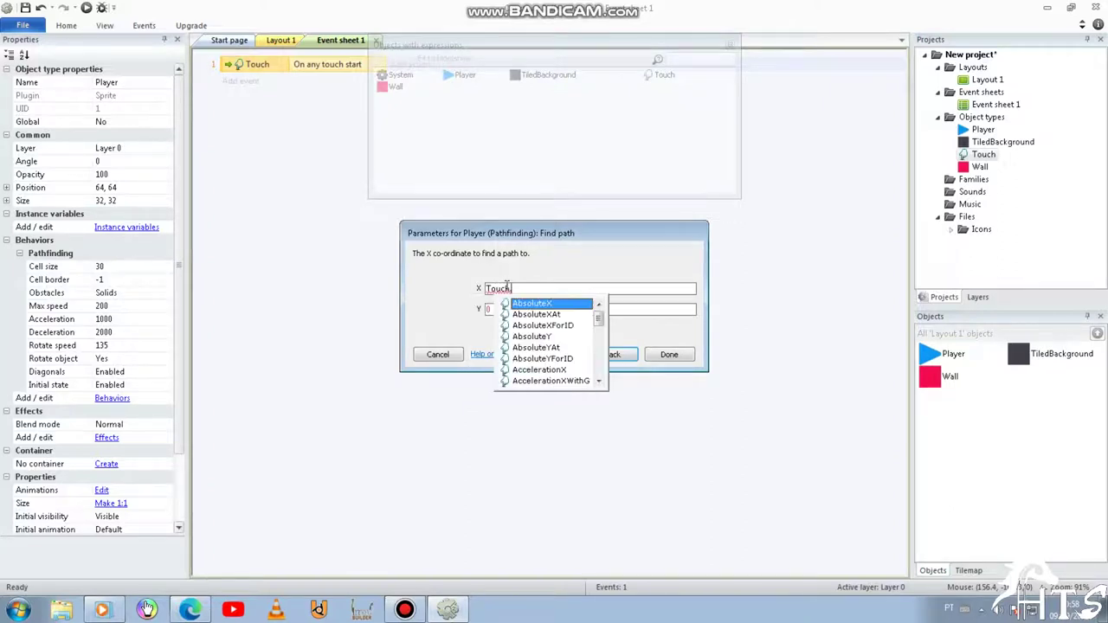
{"action": "type", "text": "X"}
{"action": "key", "text": "Escape"}
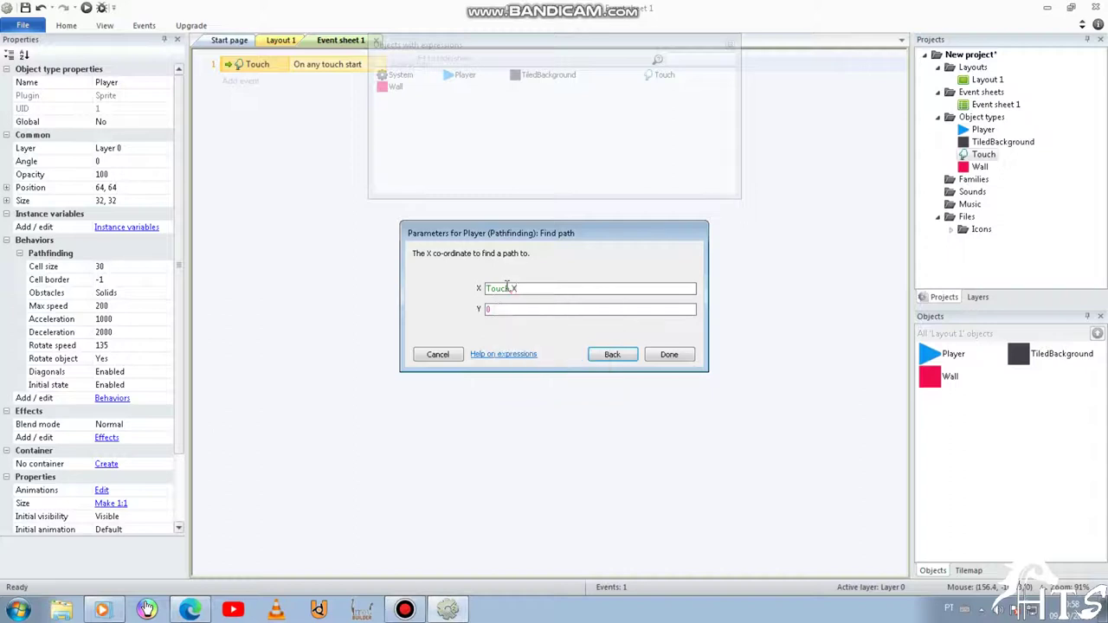
{"action": "left_click", "coordinate": [507, 309]}
{"action": "type", "text": "Touc"}
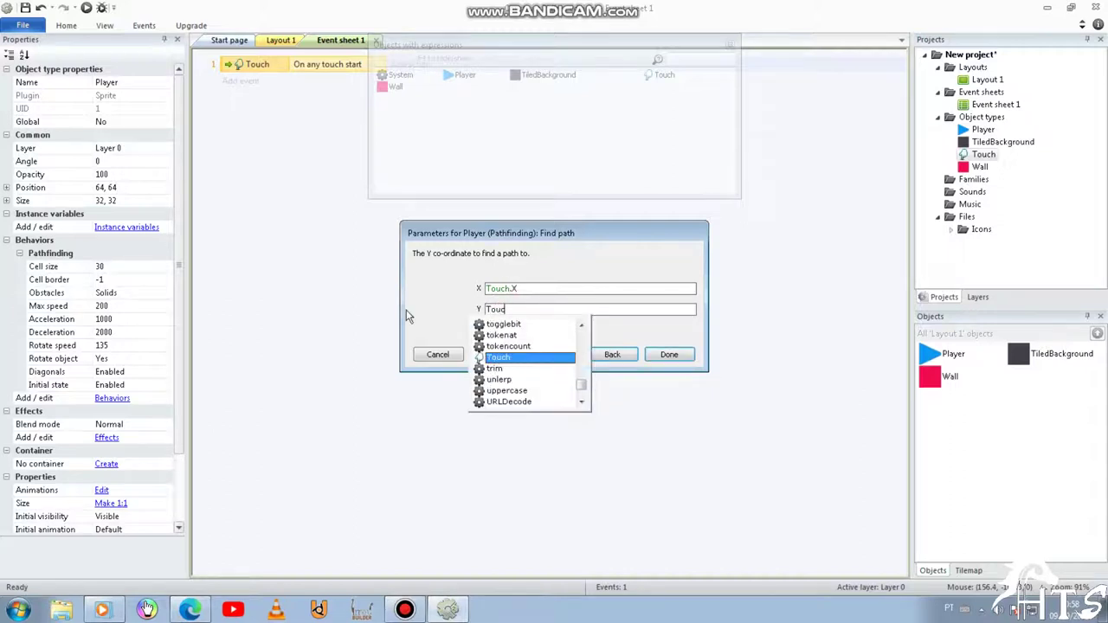
{"action": "type", "text": "h."}
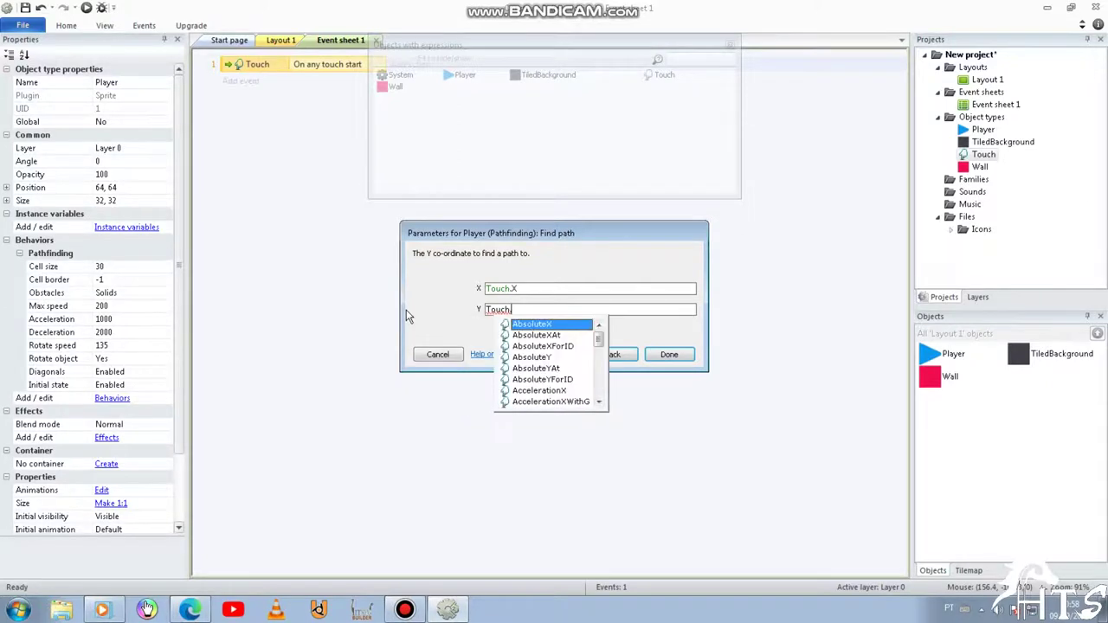
{"action": "type", "text": "Y"}
{"action": "key", "text": "Return"}
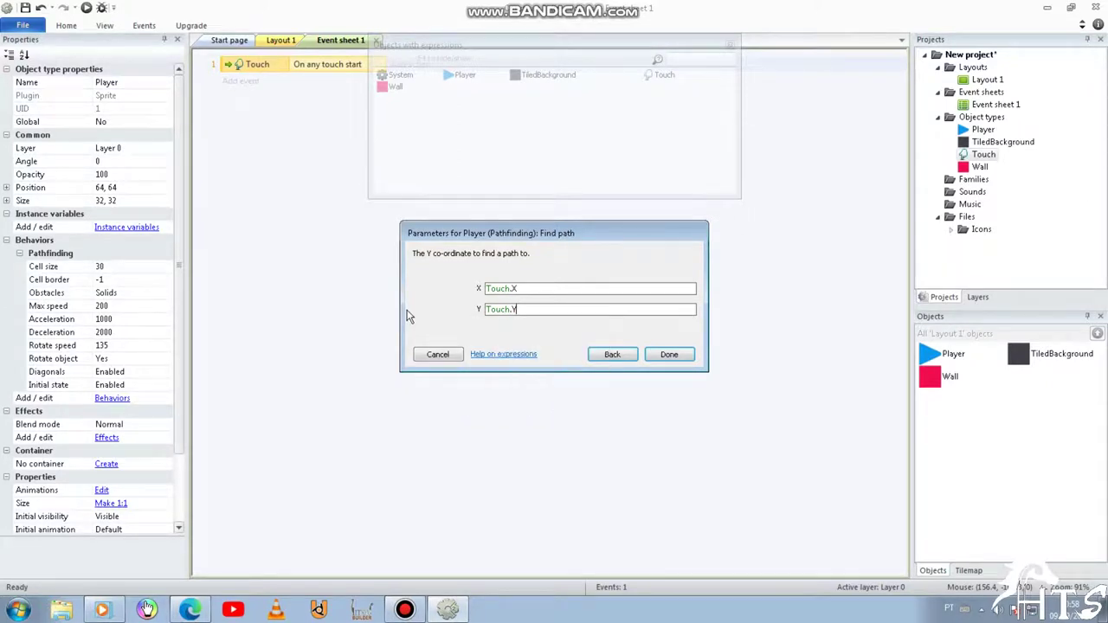
{"action": "left_click", "coordinate": [671, 356]}
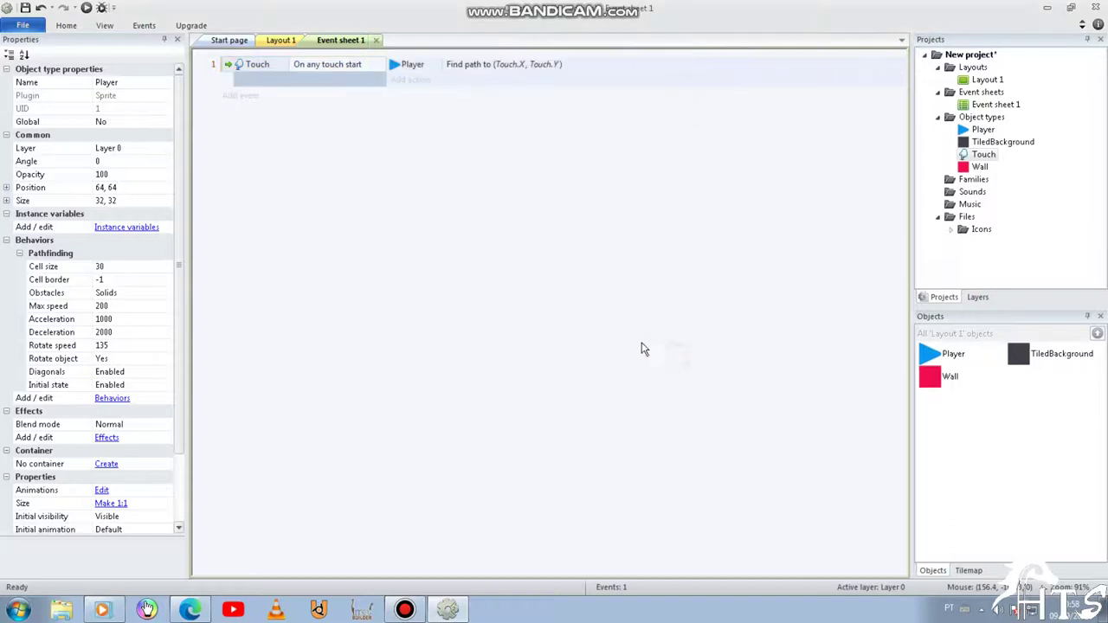
Step: Create event 2 with the Player Pathfinding 'On path found' condition and begin adding its action
{"action": "left_click", "coordinate": [242, 95]}
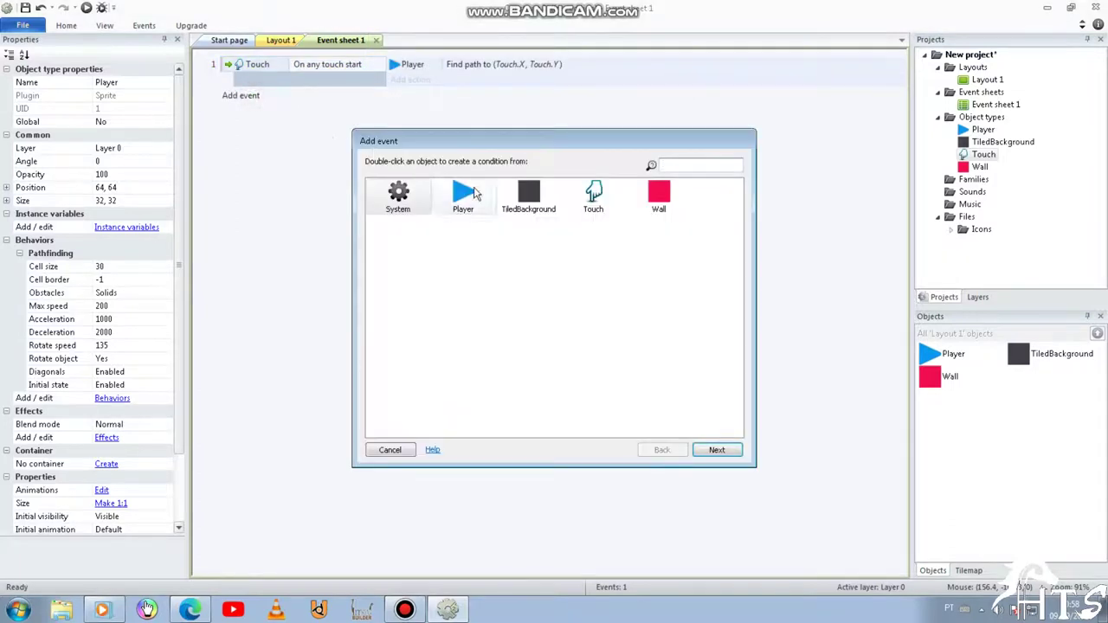
{"action": "left_click", "coordinate": [468, 197]}
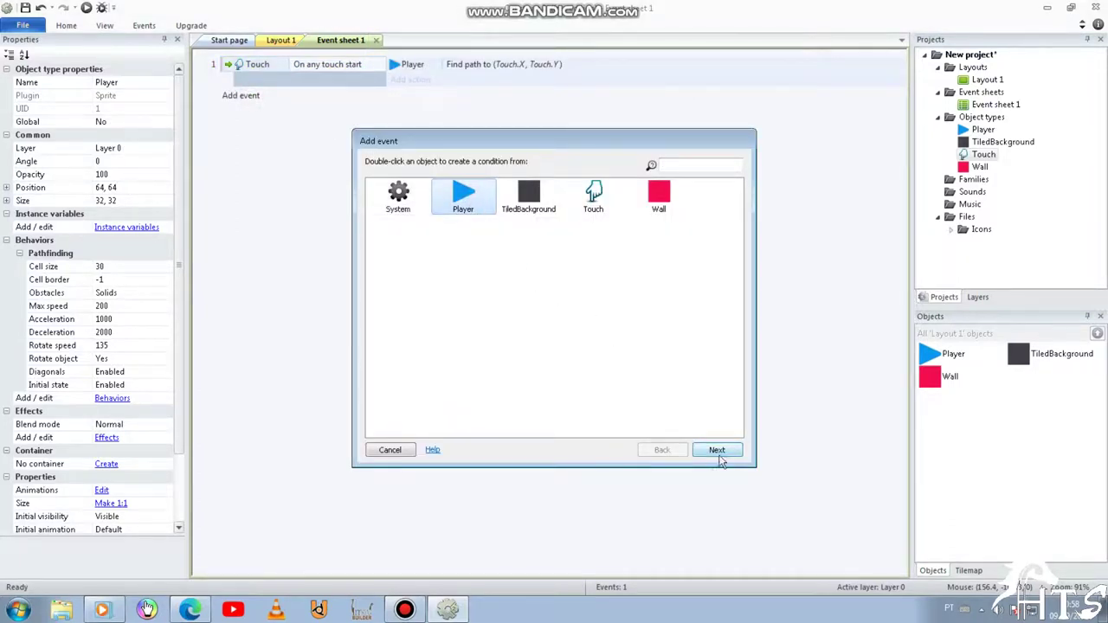
{"action": "left_click", "coordinate": [709, 449]}
{"action": "scroll", "coordinate": [483, 366], "scroll_direction": "down", "scroll_amount": 2}
{"action": "scroll", "coordinate": [482, 367], "scroll_direction": "down", "scroll_amount": 2}
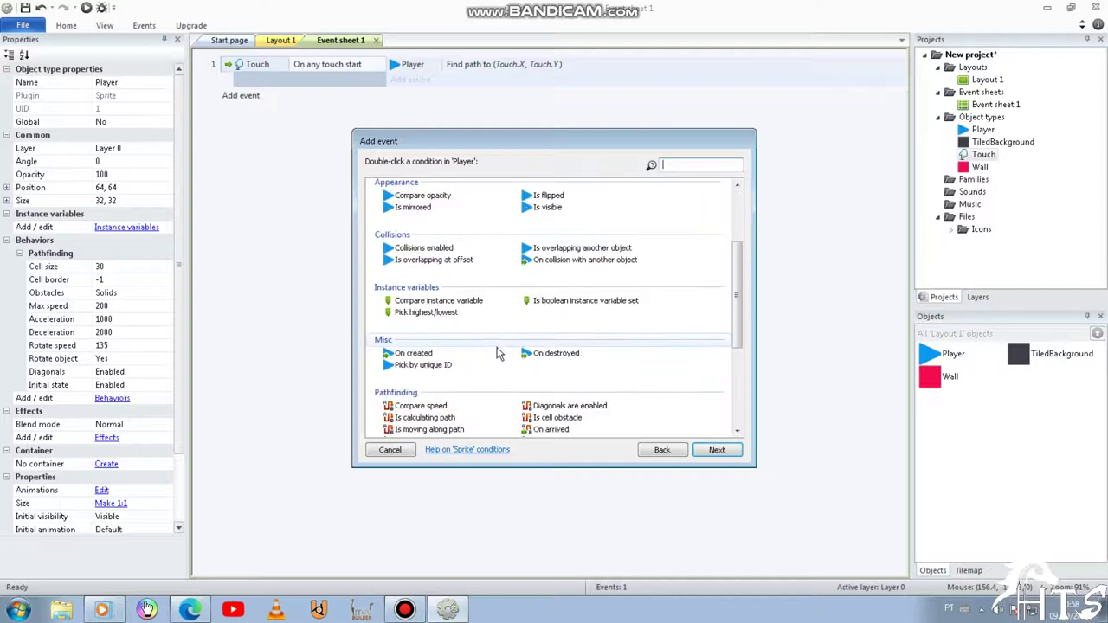
{"action": "scroll", "coordinate": [482, 366], "scroll_direction": "down", "scroll_amount": 2}
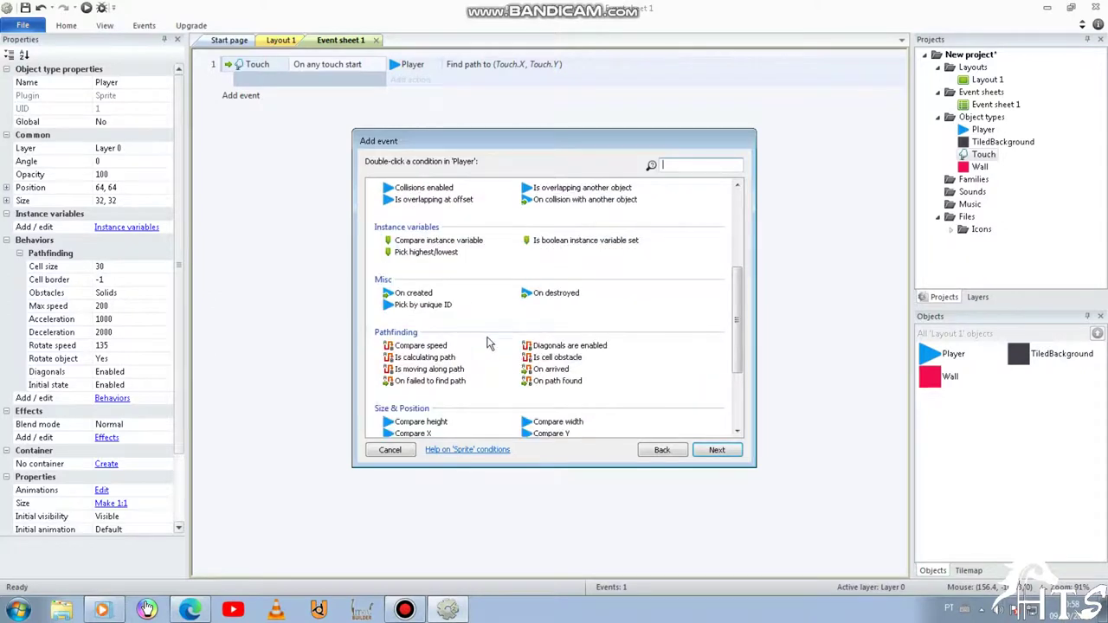
{"action": "scroll", "coordinate": [506, 364], "scroll_direction": "down", "scroll_amount": 1}
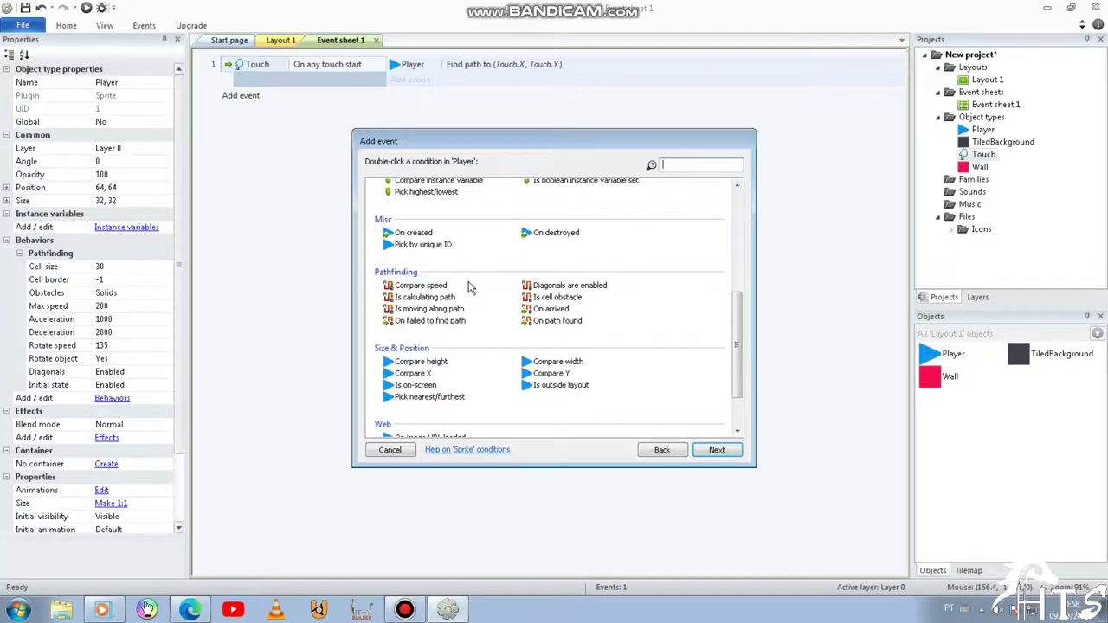
{"action": "scroll", "coordinate": [520, 317], "scroll_direction": "down", "scroll_amount": 1}
{"action": "scroll", "coordinate": [511, 312], "scroll_direction": "up", "scroll_amount": 4}
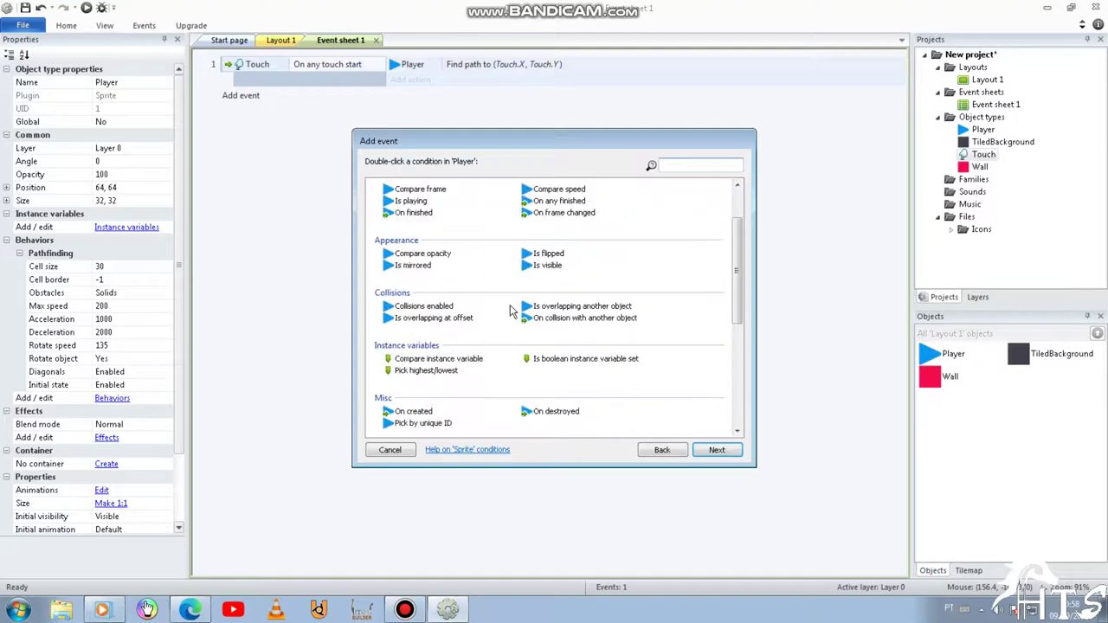
{"action": "scroll", "coordinate": [511, 312], "scroll_direction": "down", "scroll_amount": 2}
{"action": "scroll", "coordinate": [511, 311], "scroll_direction": "up", "scroll_amount": 4}
{"action": "scroll", "coordinate": [511, 311], "scroll_direction": "down", "scroll_amount": 4}
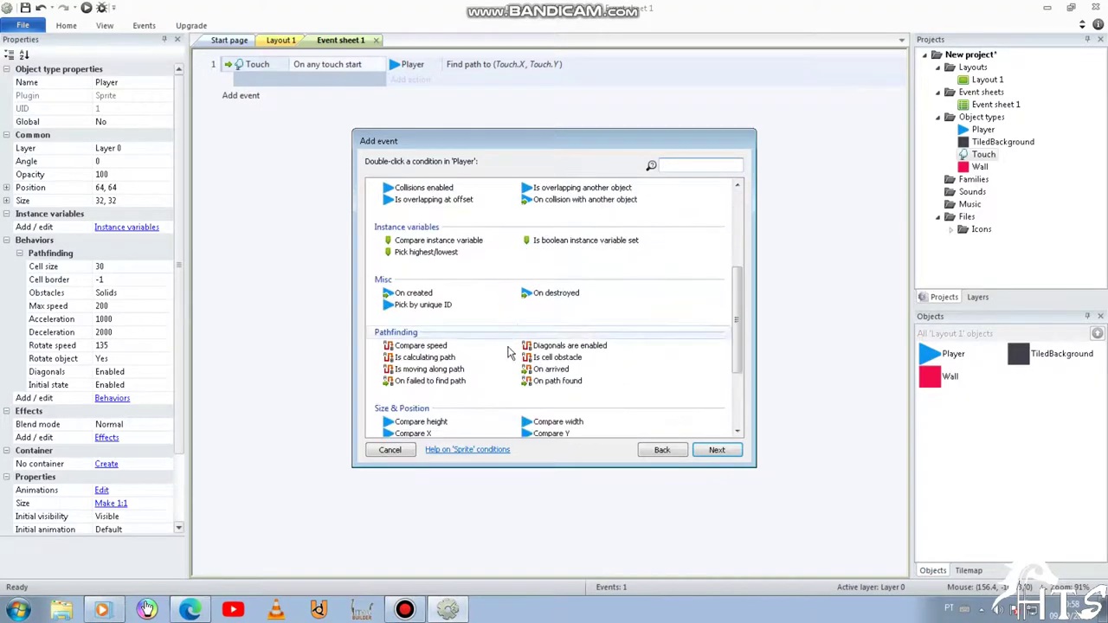
{"action": "left_click", "coordinate": [561, 383]}
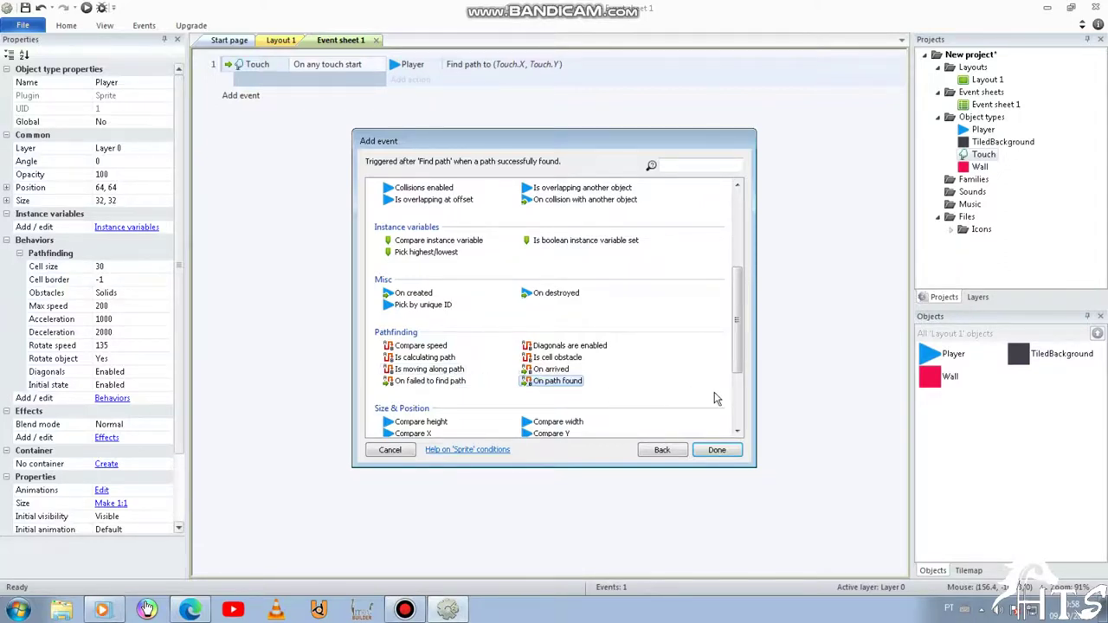
{"action": "left_click", "coordinate": [706, 450]}
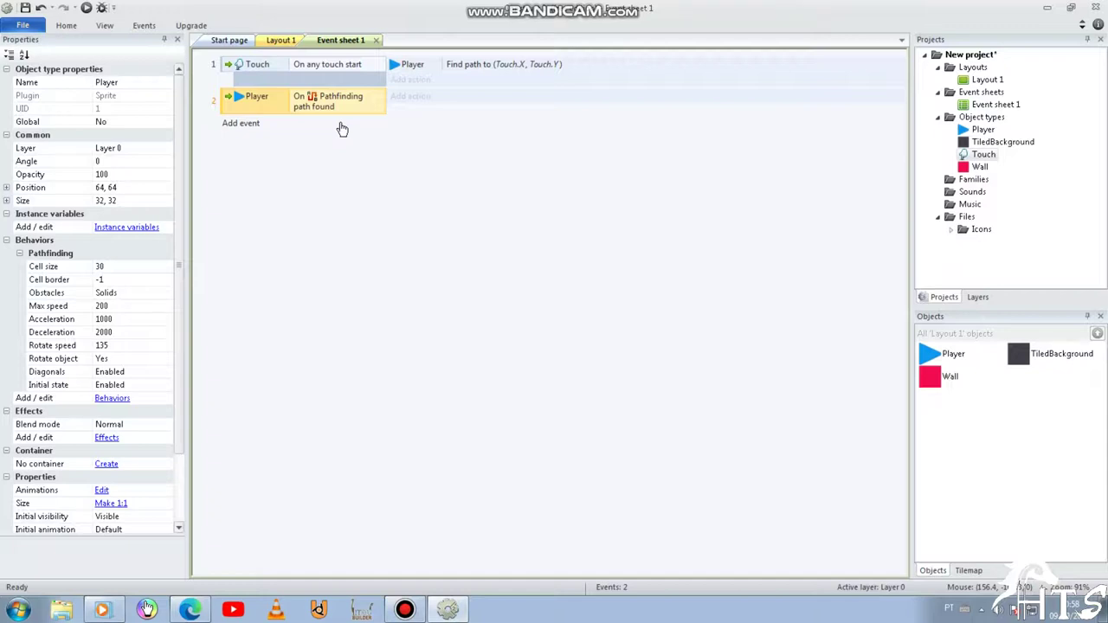
{"action": "left_click", "coordinate": [407, 98]}
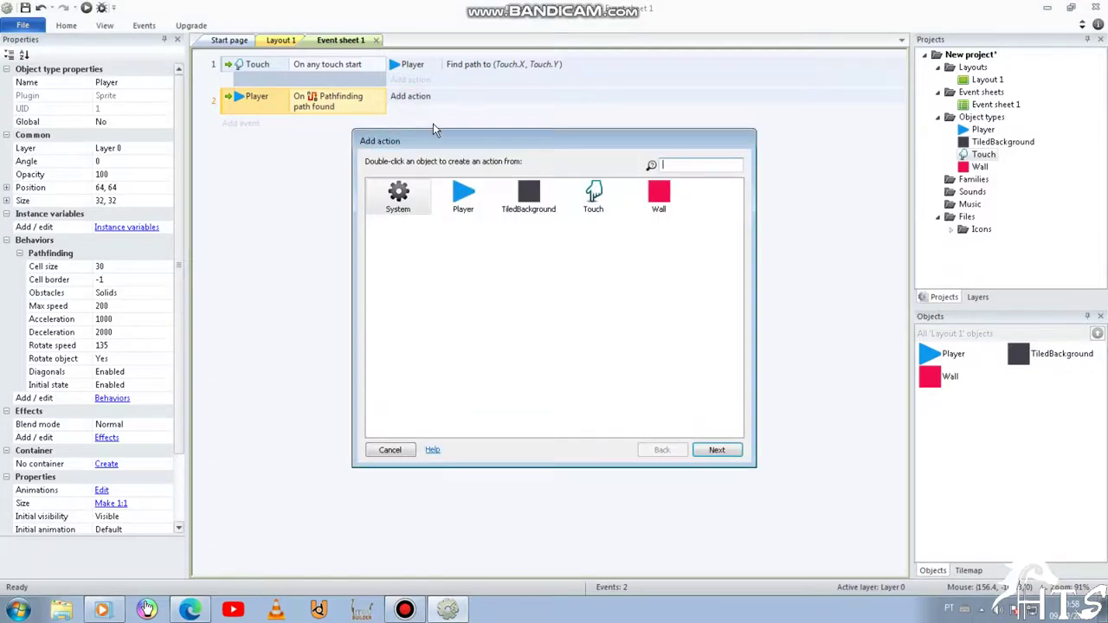
Step: Give event 2 the Player 'Move along path' action, then return to Layout 1
{"action": "left_click", "coordinate": [467, 195]}
{"action": "left_click", "coordinate": [716, 449]}
{"action": "scroll", "coordinate": [581, 331], "scroll_direction": "down", "scroll_amount": 3}
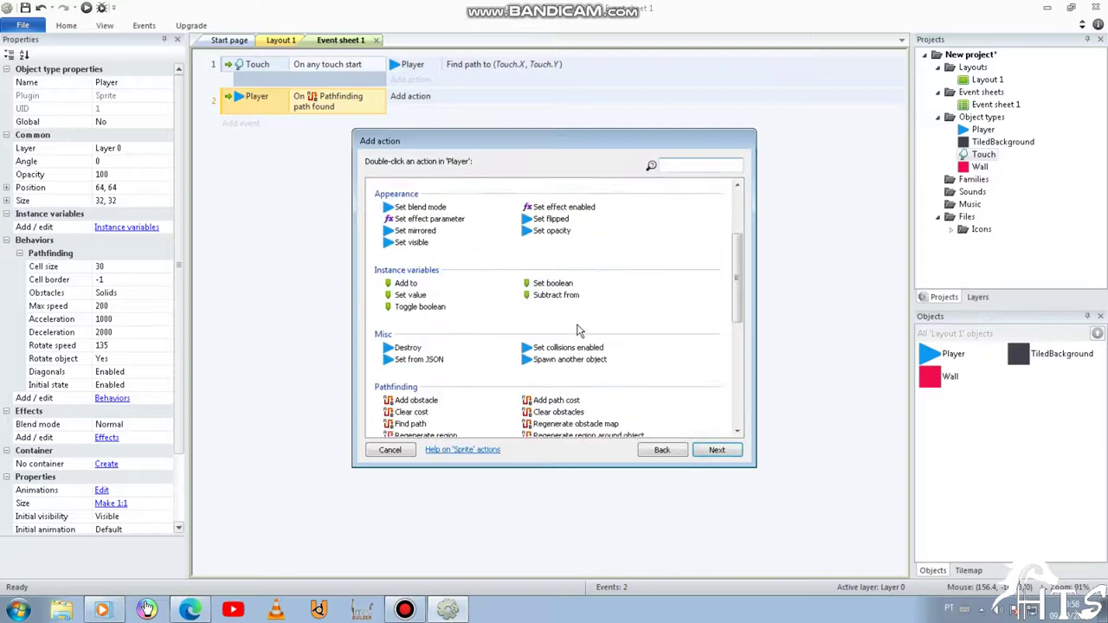
{"action": "scroll", "coordinate": [580, 331], "scroll_direction": "down", "scroll_amount": 3}
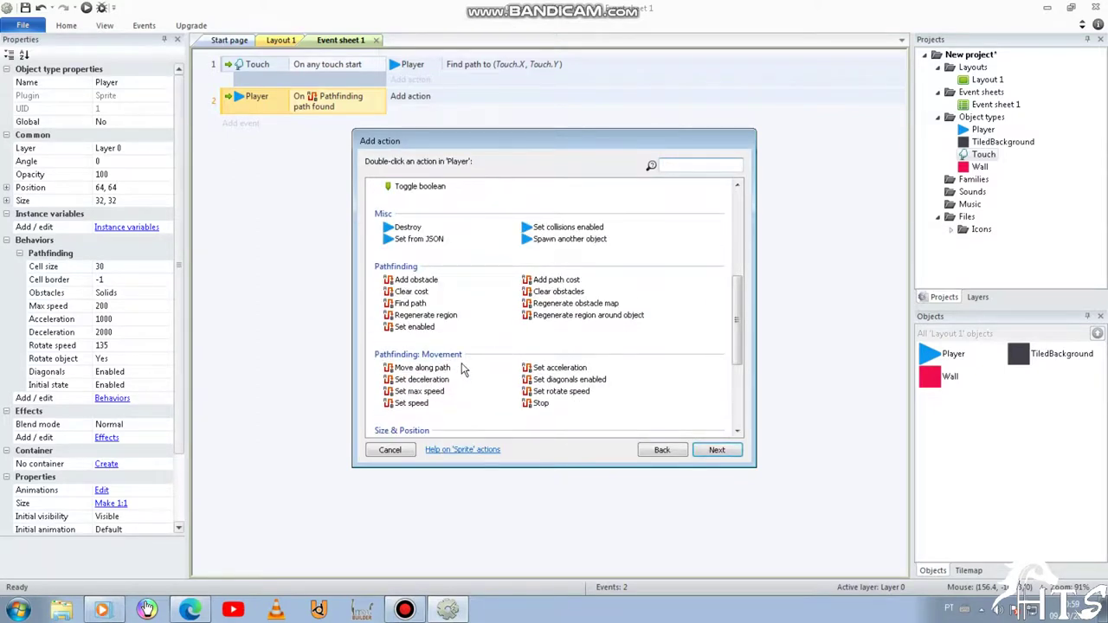
{"action": "left_click", "coordinate": [435, 368]}
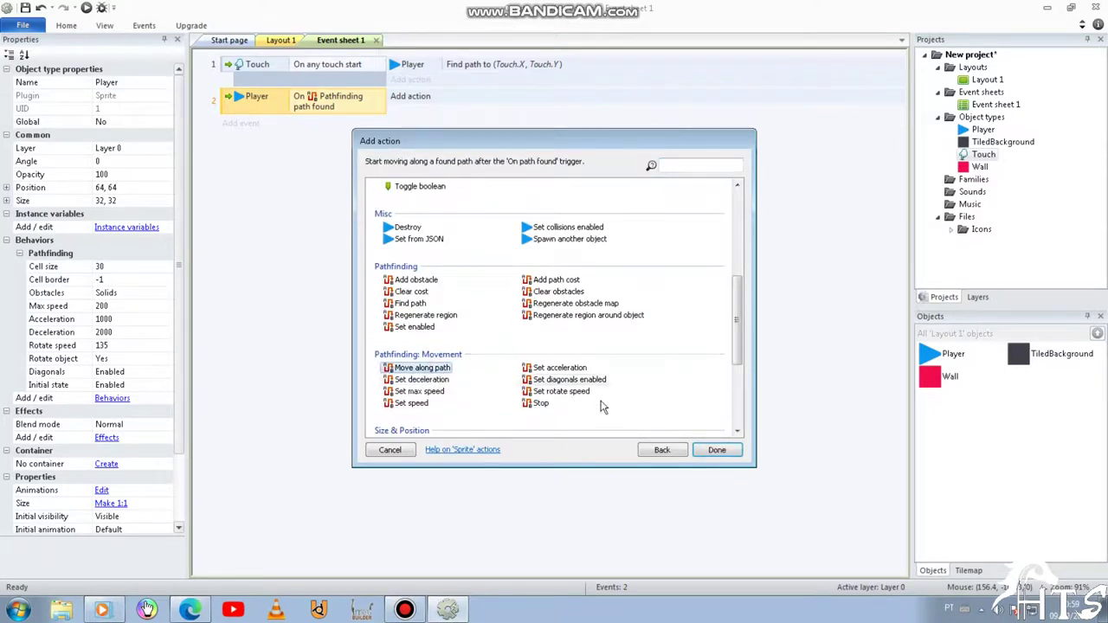
{"action": "left_click", "coordinate": [717, 450]}
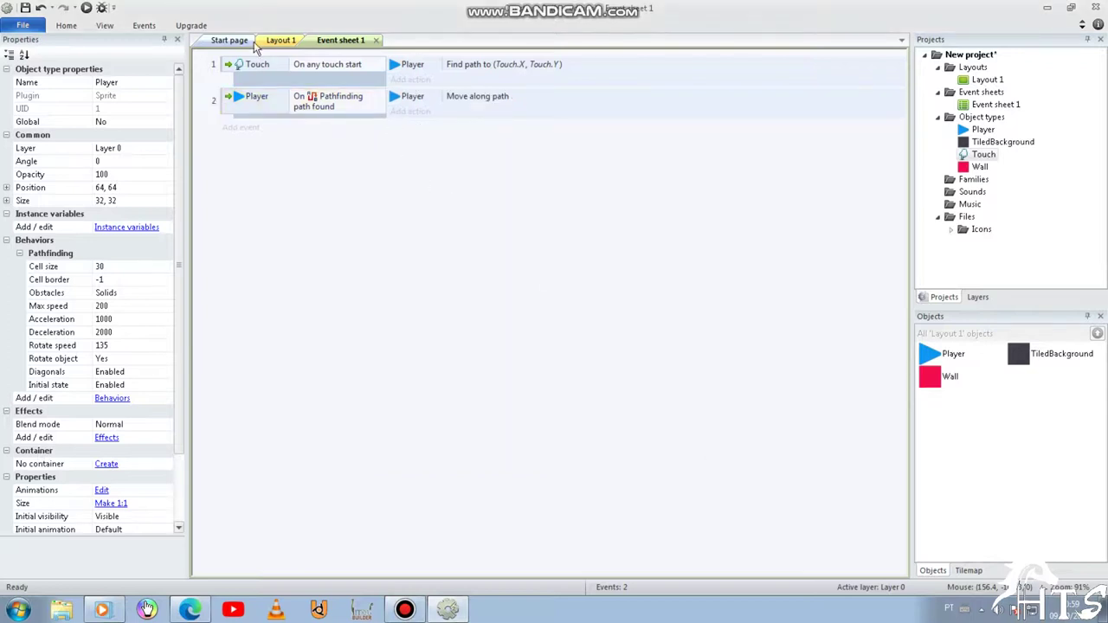
{"action": "left_click", "coordinate": [276, 40]}
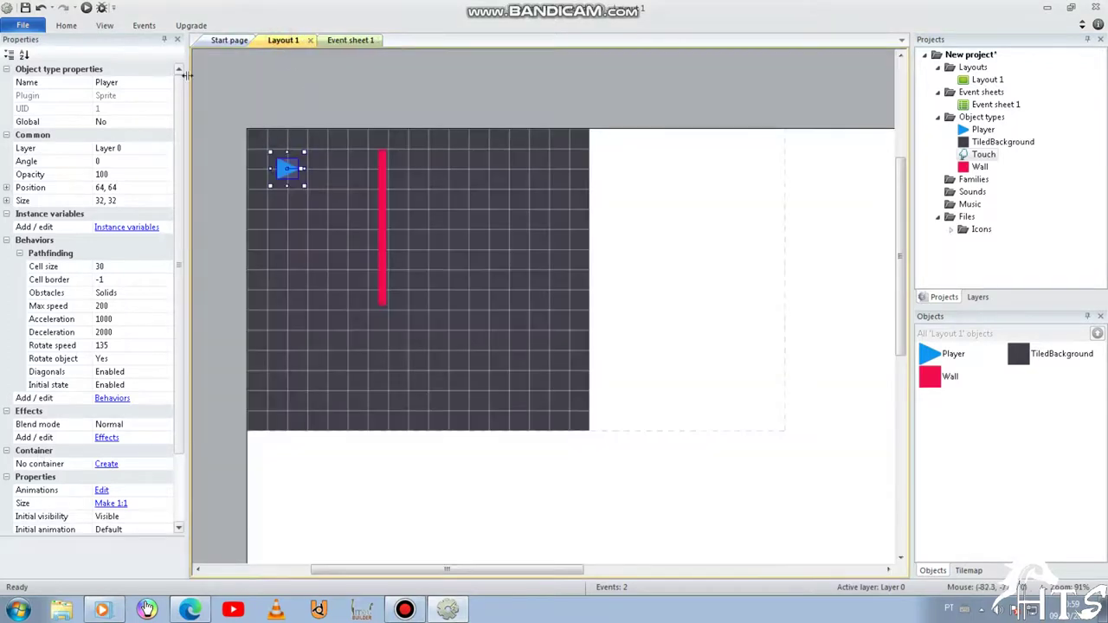
Step: Preview the layout in Edge, send the triangle past the wall, then minimize and refresh the desktop
{"action": "left_click", "coordinate": [86, 8]}
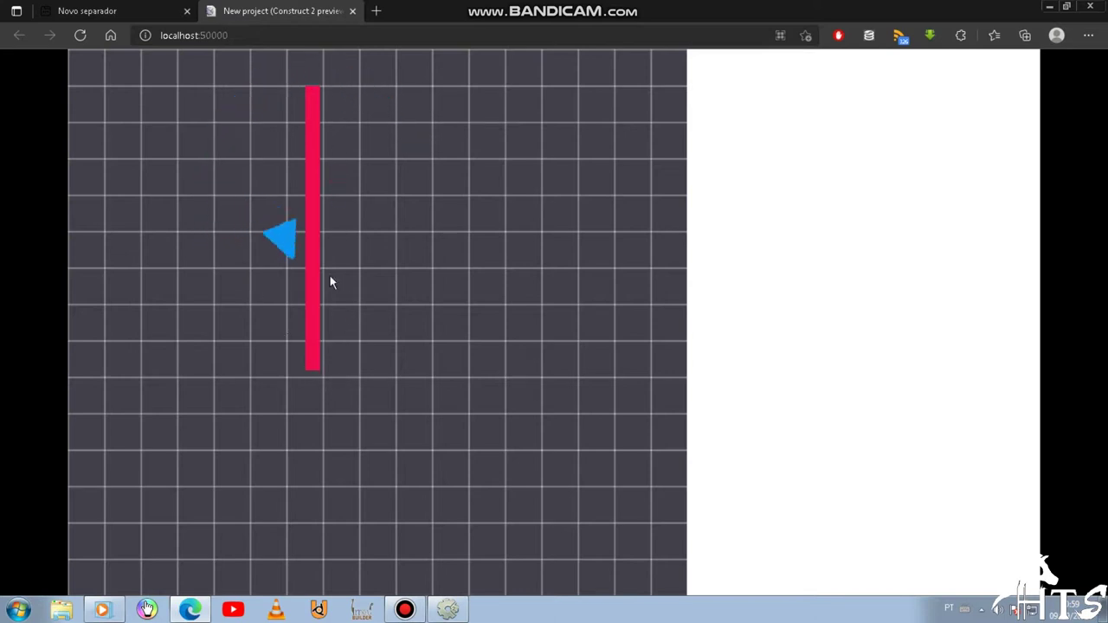
{"action": "left_click", "coordinate": [394, 212]}
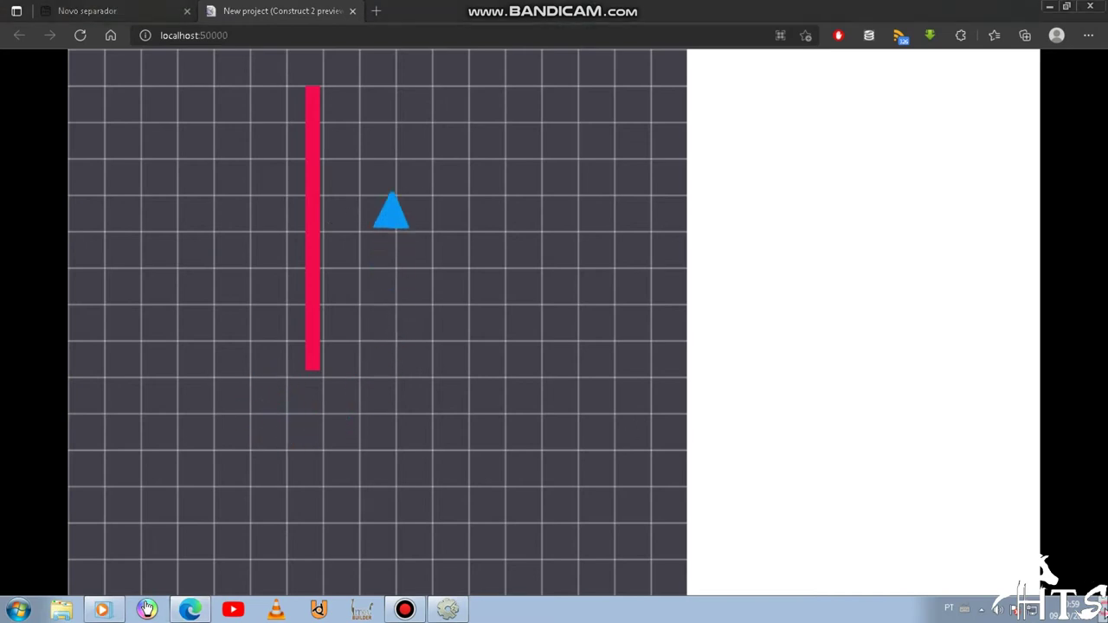
{"action": "left_click", "coordinate": [1105, 611]}
{"action": "right_click", "coordinate": [821, 238]}
{"action": "left_click", "coordinate": [853, 280]}
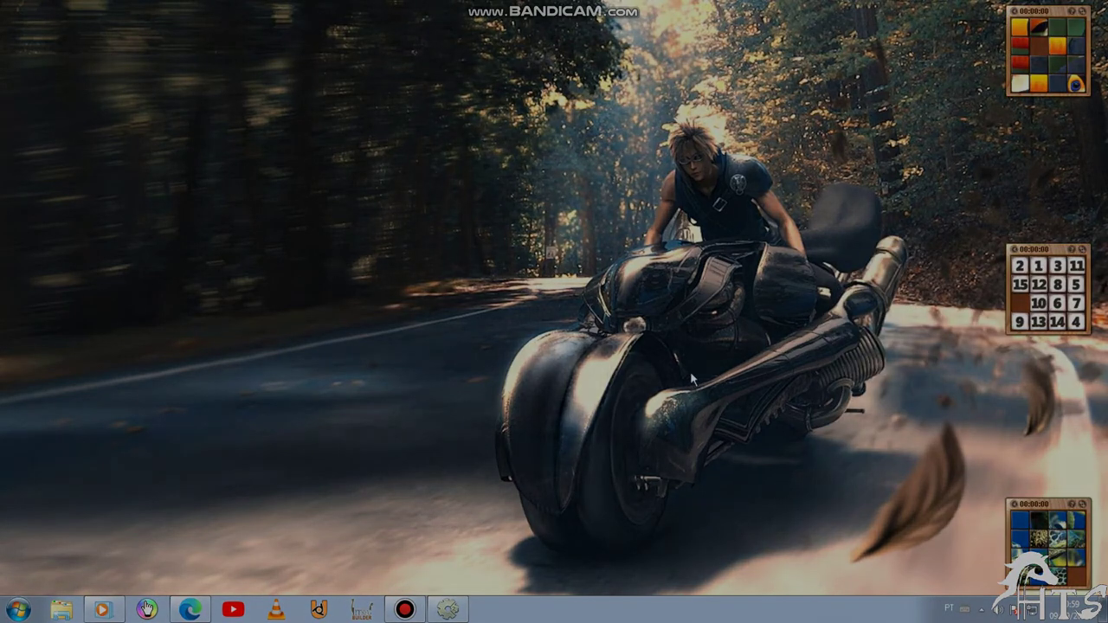